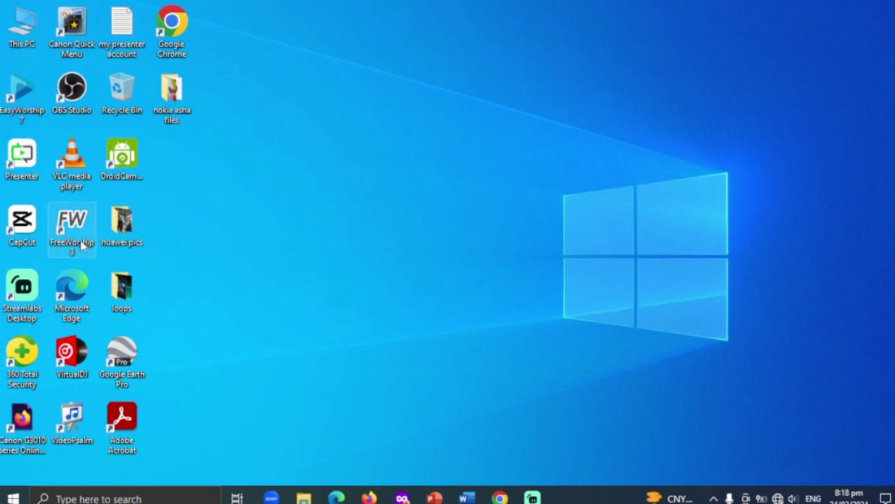
Step: Launch FreeWorship 3 from the desktop, maximize its window and dismiss the screen setup notification
double_click(82, 245)
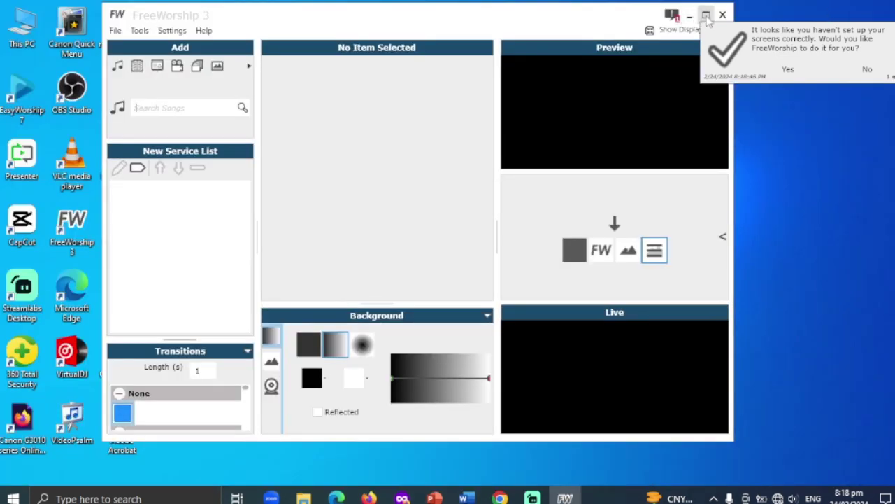
click(707, 12)
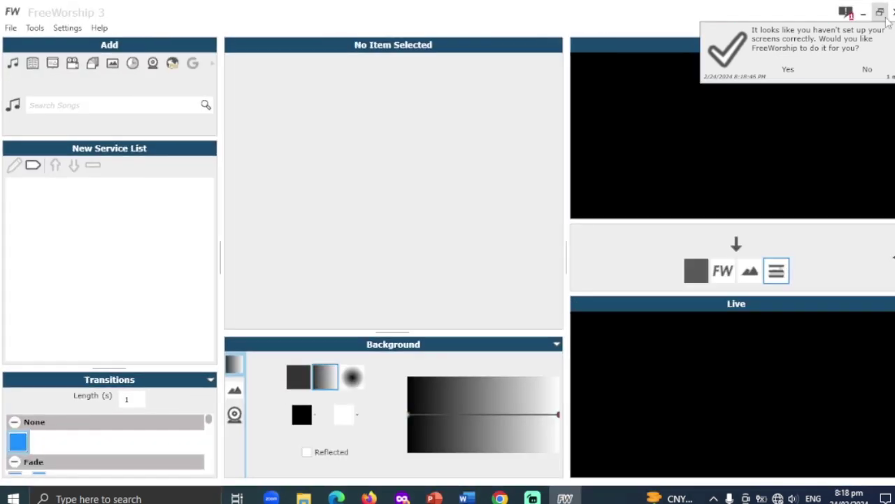
click(847, 16)
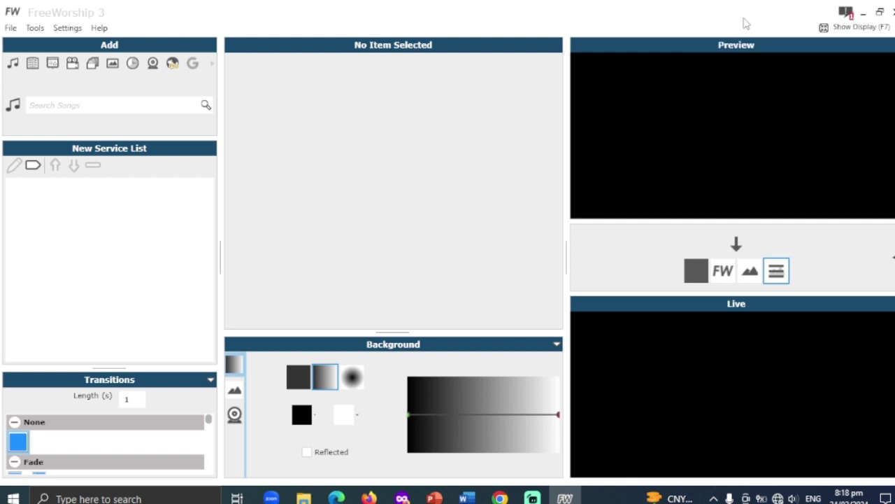
Step: Exit FreeWorship 3 and launch it again from the desktop
click(9, 29)
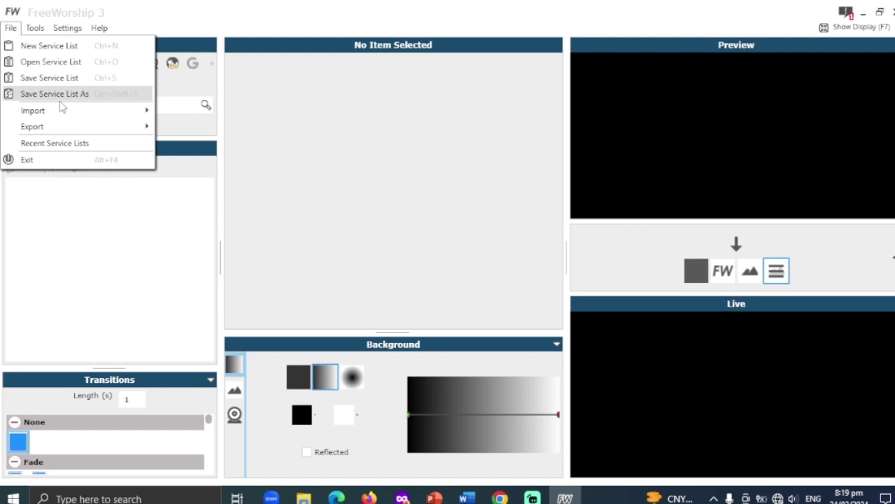
mouse_move(160, 123)
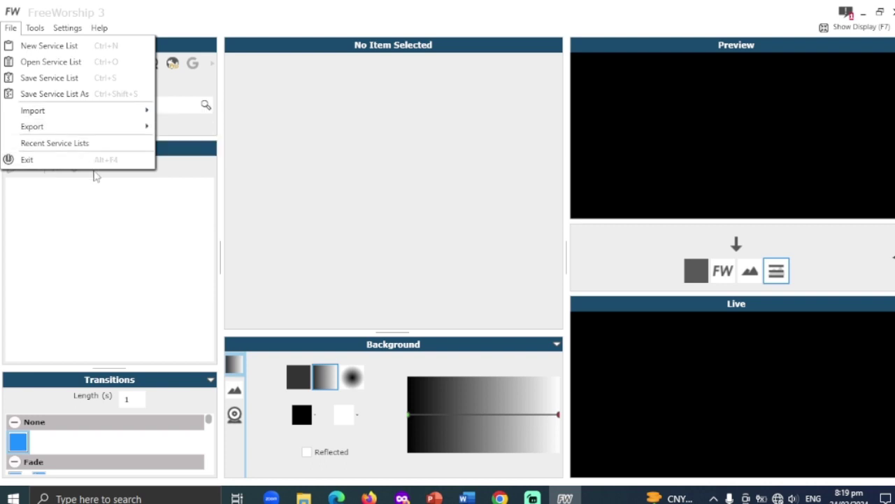
click(36, 160)
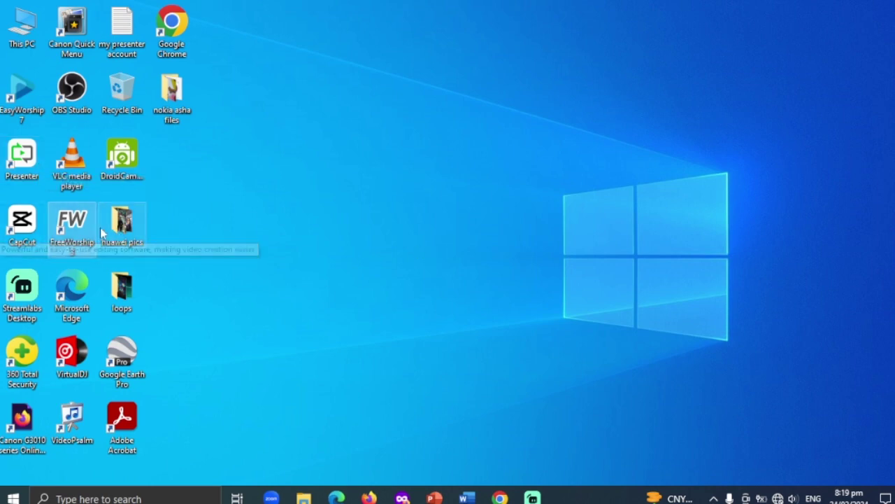
double_click(82, 239)
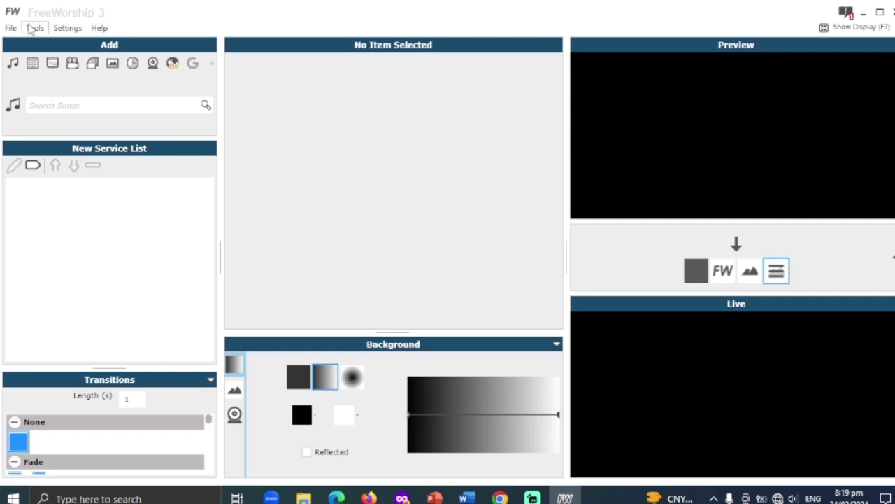
Step: View the blank song editor and close it without saving a song
click(34, 28)
click(63, 46)
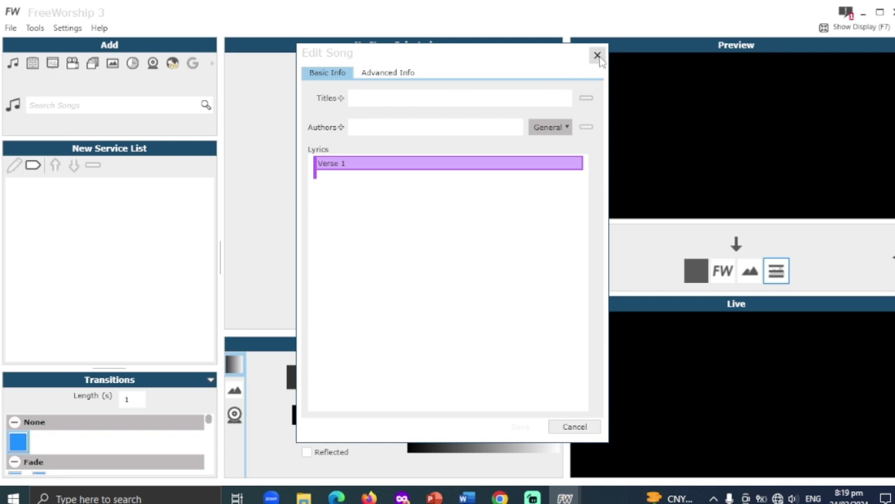
click(598, 56)
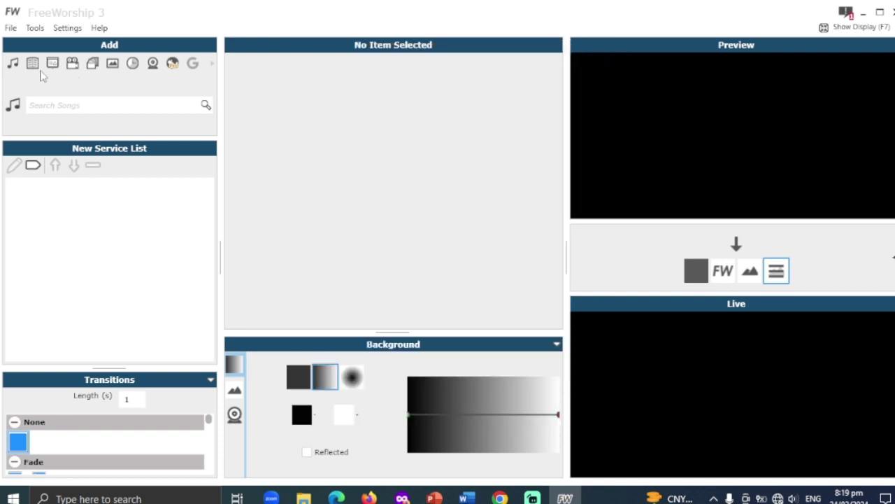
Step: Try the Waves skin and the Sakura skin on the interface
click(68, 28)
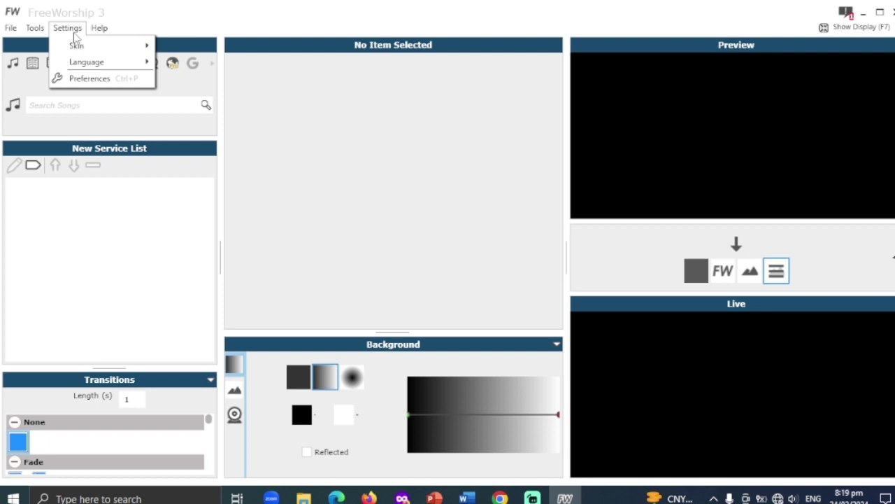
mouse_move(77, 48)
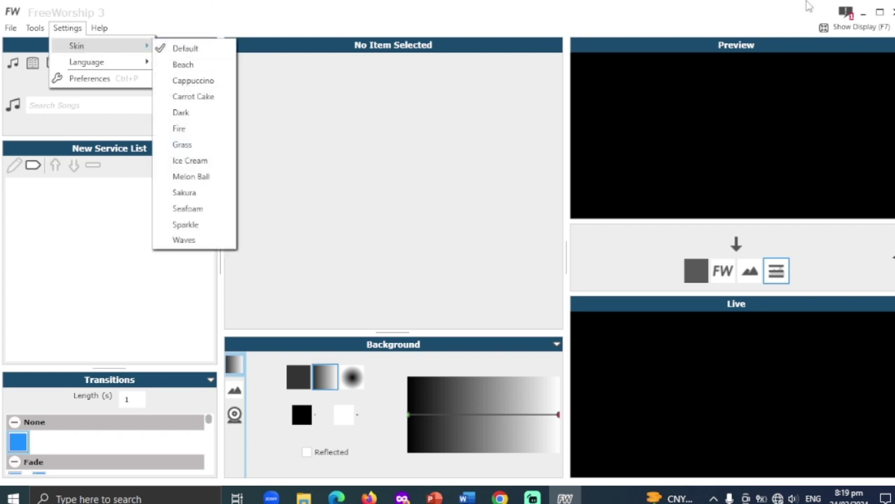
click(212, 248)
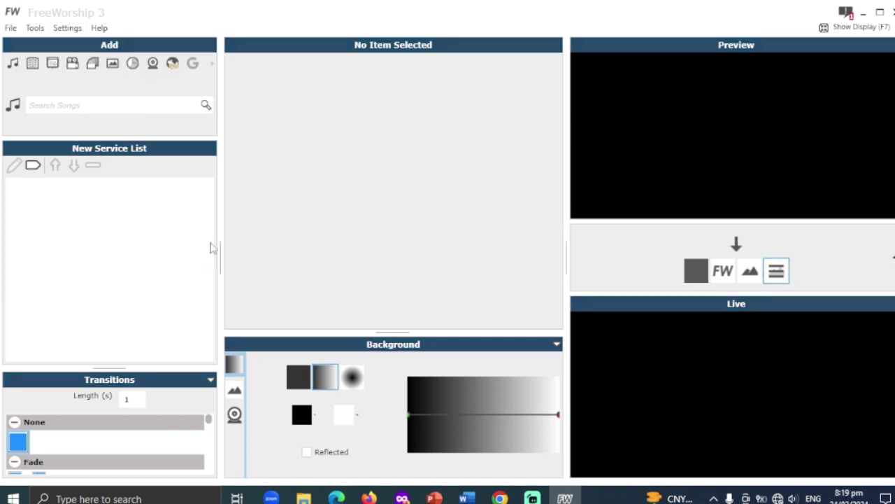
click(67, 28)
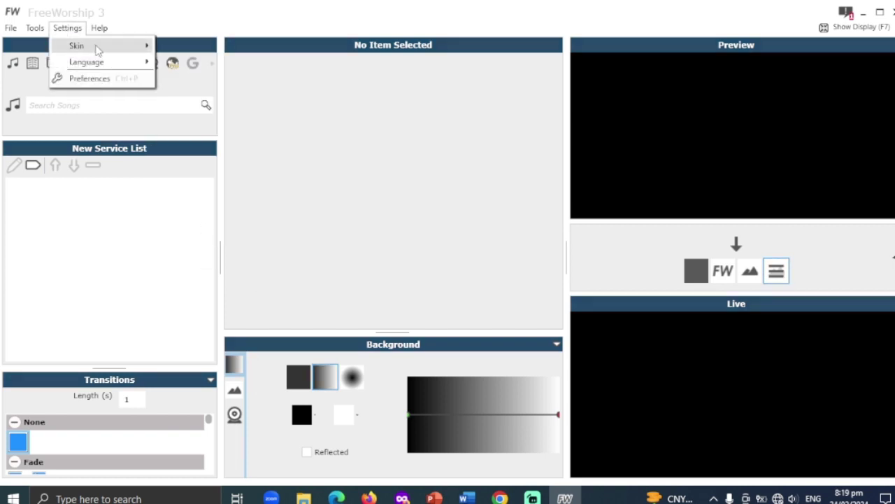
mouse_move(149, 46)
click(198, 193)
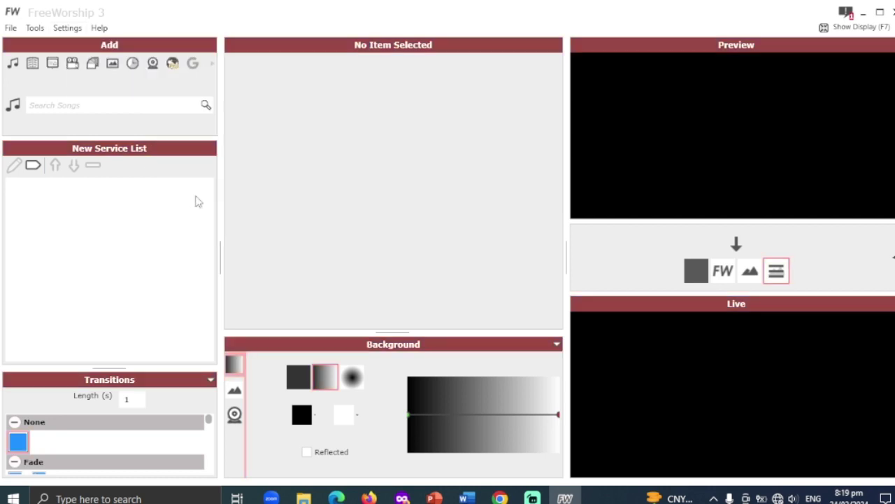
Step: Apply the Dark skin to the interface and switch back to the Default skin
click(67, 28)
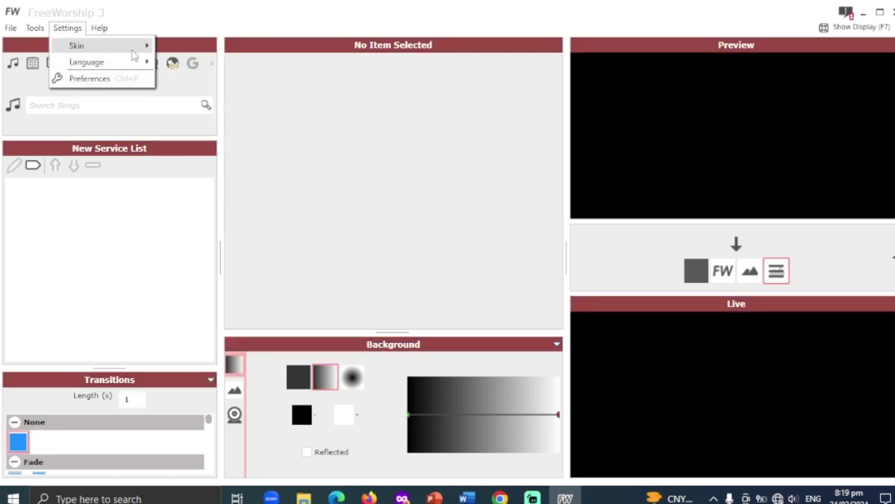
mouse_move(135, 53)
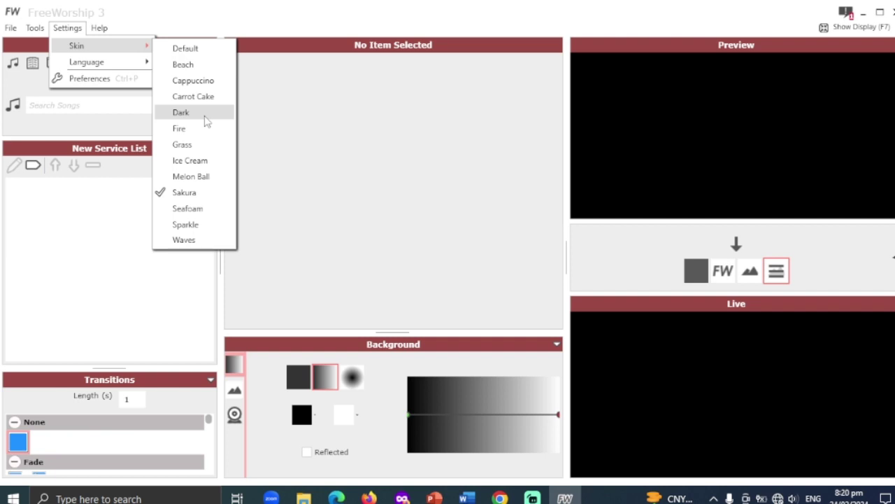
click(180, 113)
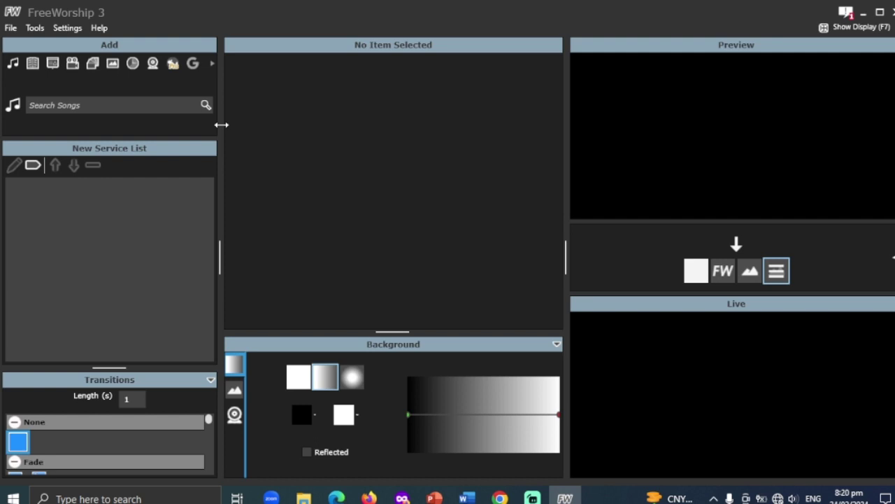
click(67, 28)
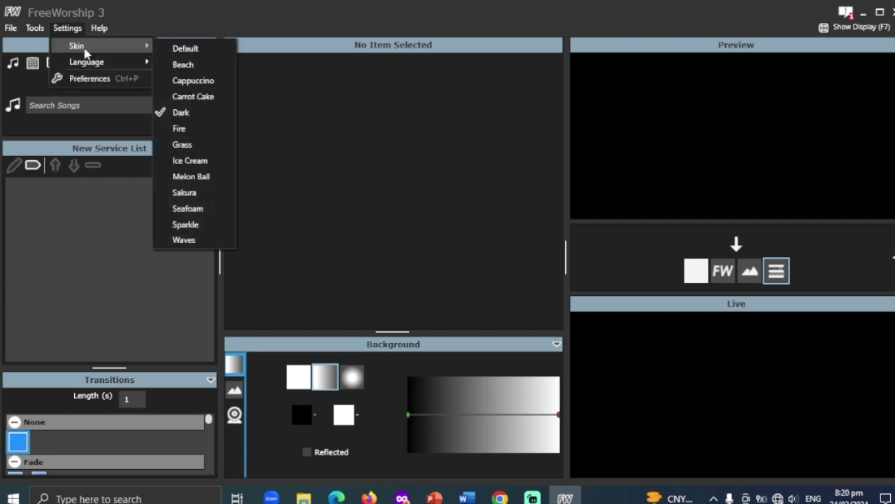
click(204, 120)
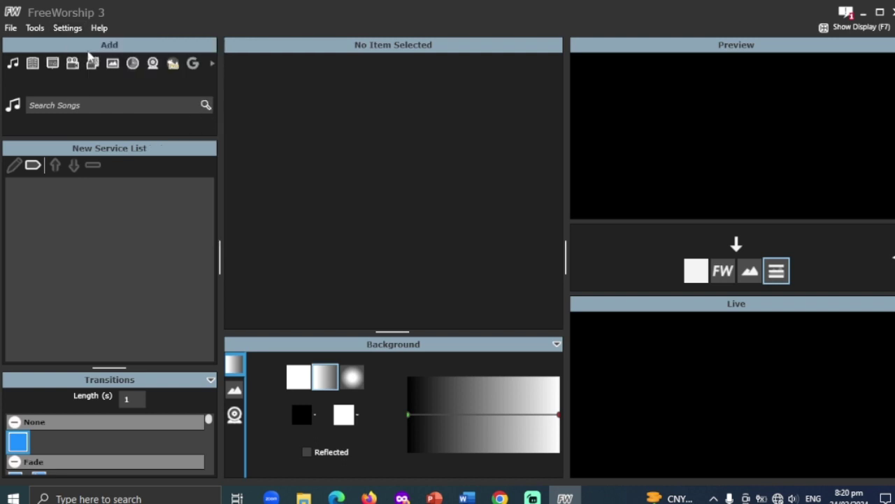
click(72, 29)
mouse_move(90, 54)
click(196, 49)
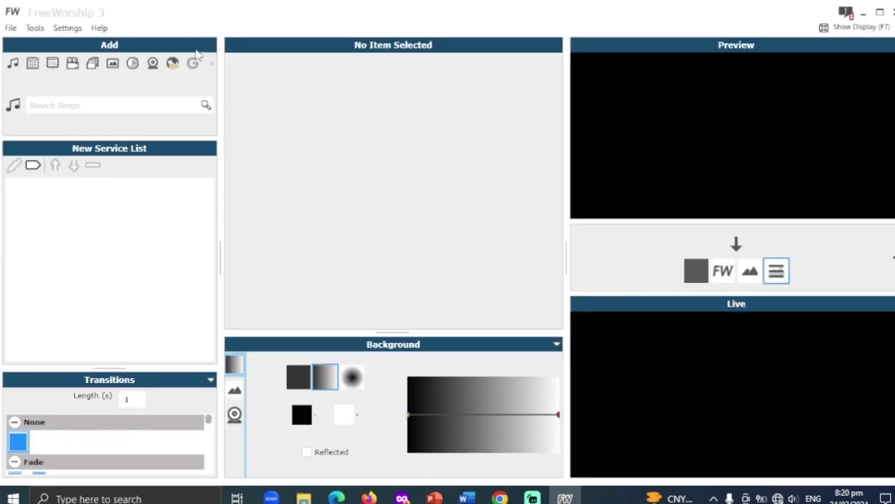
Step: Try the Dark skin once more and restore the Default skin
click(68, 28)
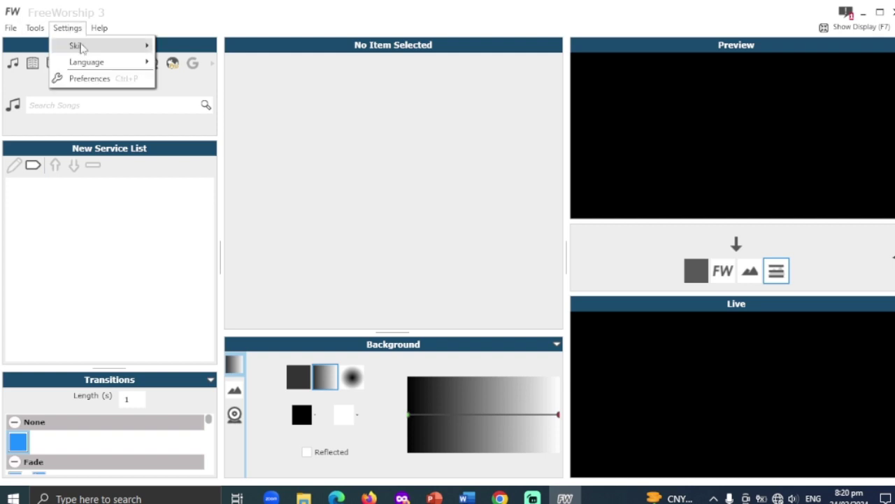
mouse_move(80, 46)
click(218, 117)
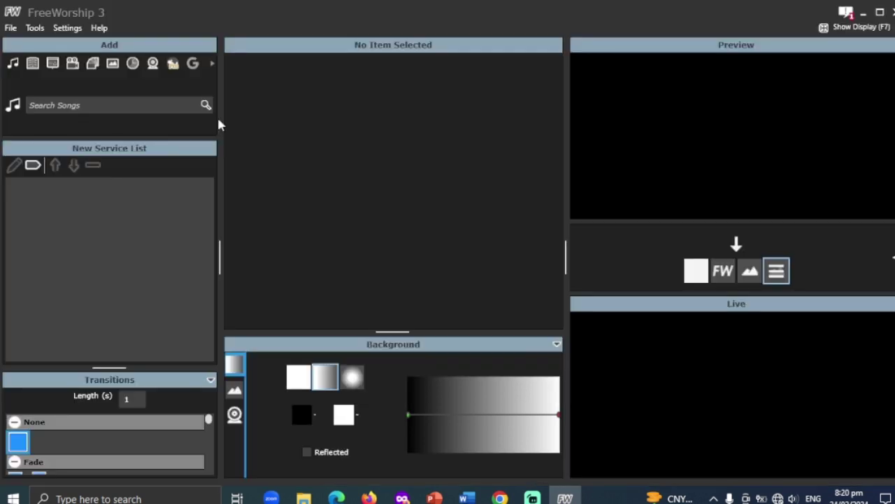
click(67, 28)
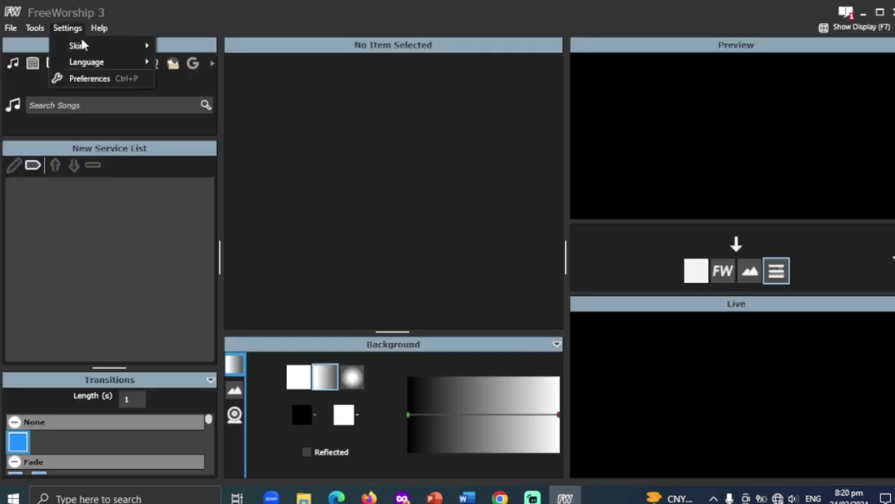
mouse_move(82, 46)
click(188, 47)
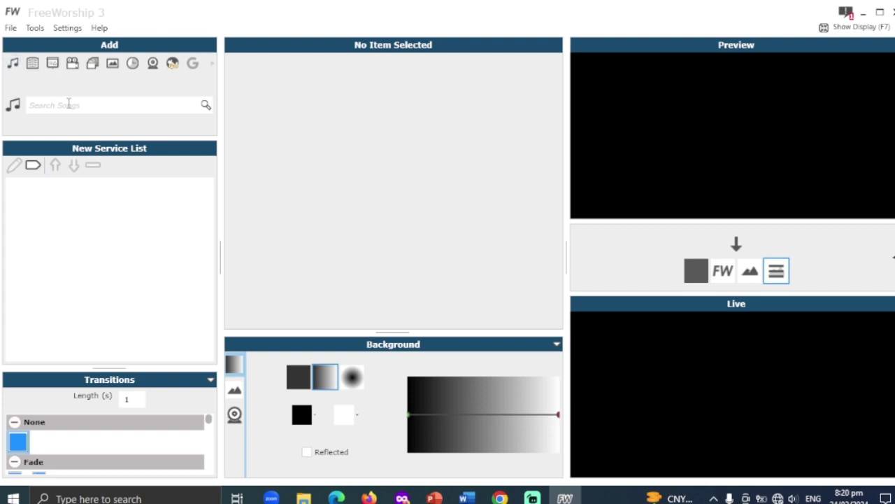
Step: Switch the add search to Bible passages and add a new video item to the service list
click(32, 64)
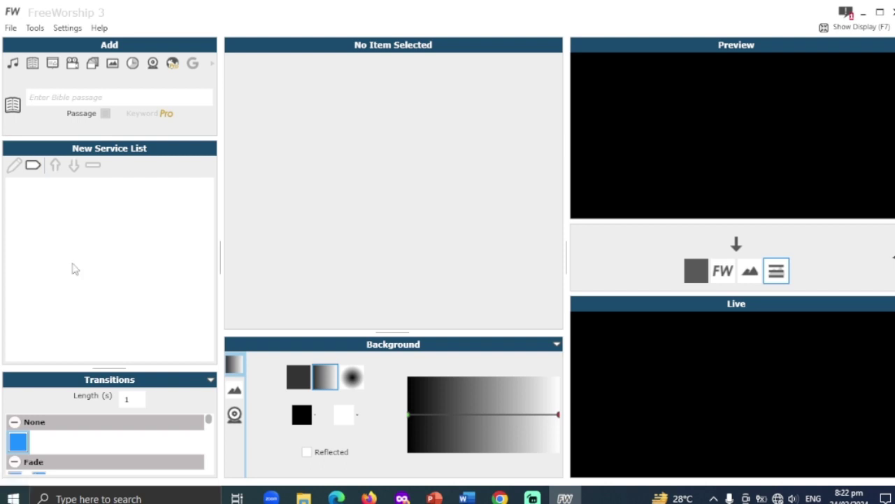
click(70, 64)
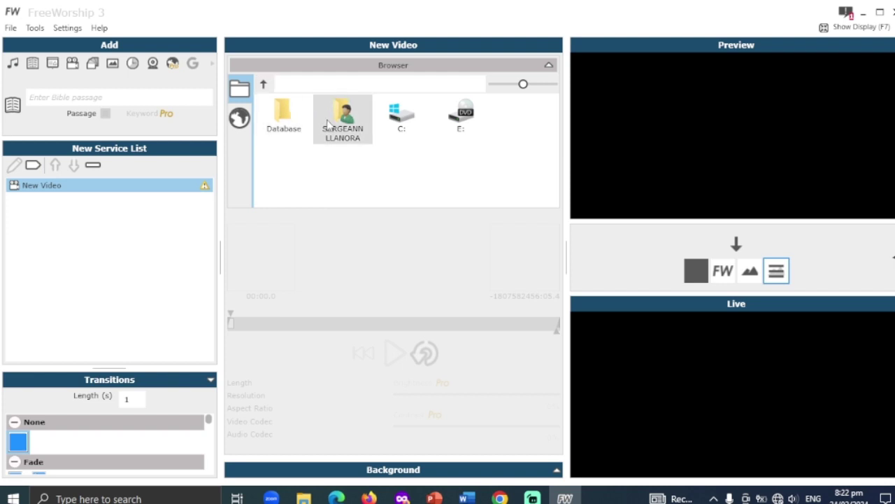
Step: Browse to the loops folder on the Desktop as the source for the new video item
double_click(278, 115)
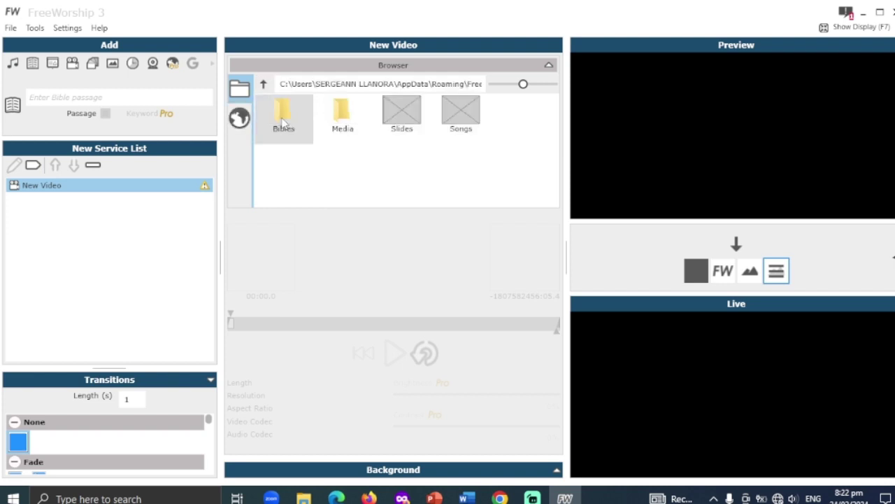
click(270, 86)
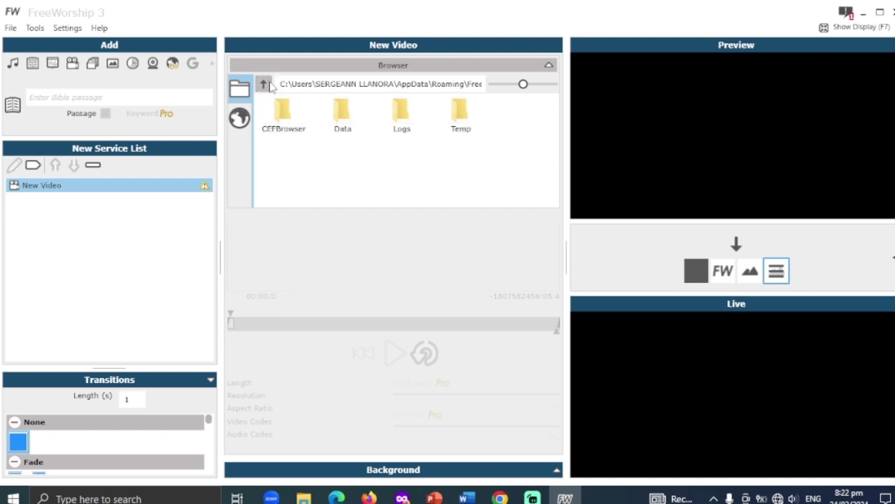
click(270, 85)
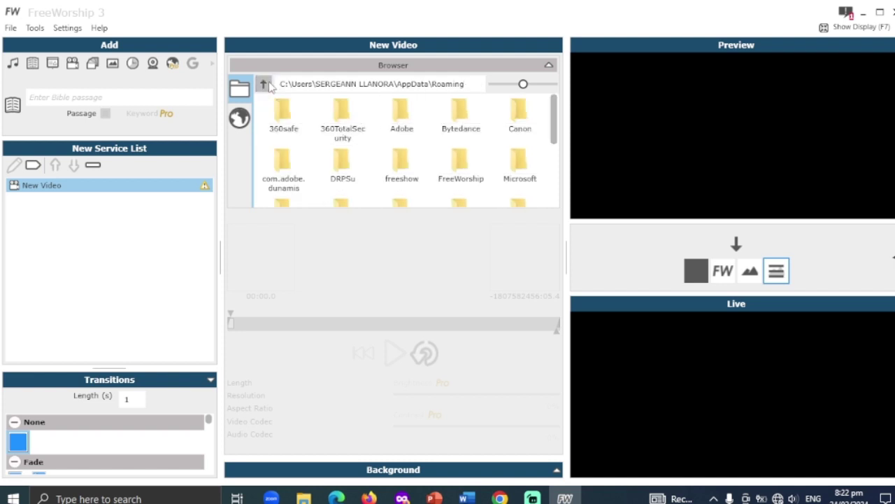
click(270, 85)
click(270, 86)
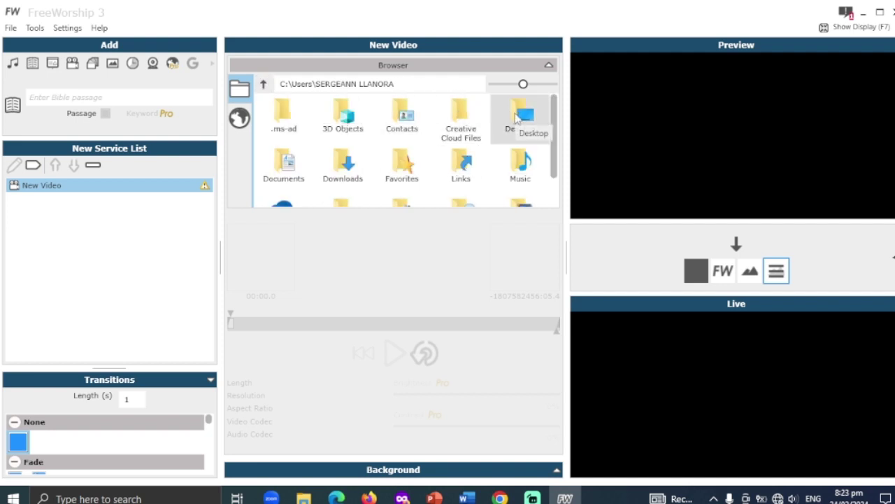
double_click(518, 120)
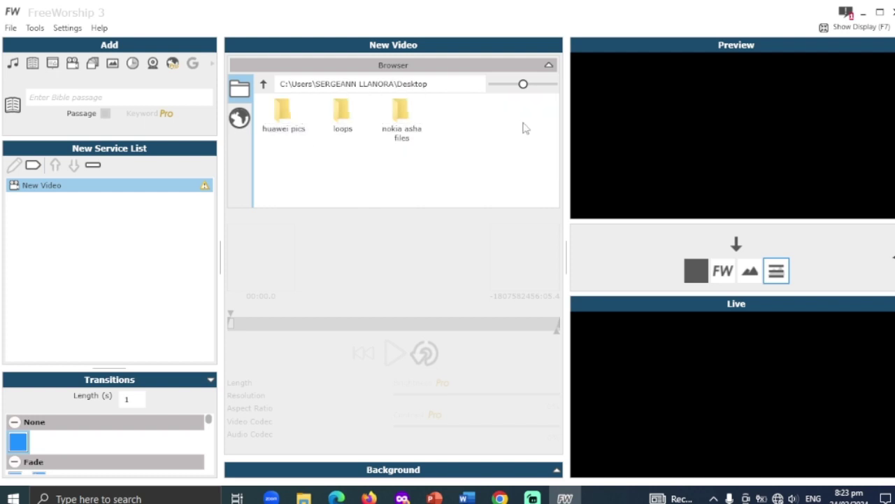
double_click(343, 119)
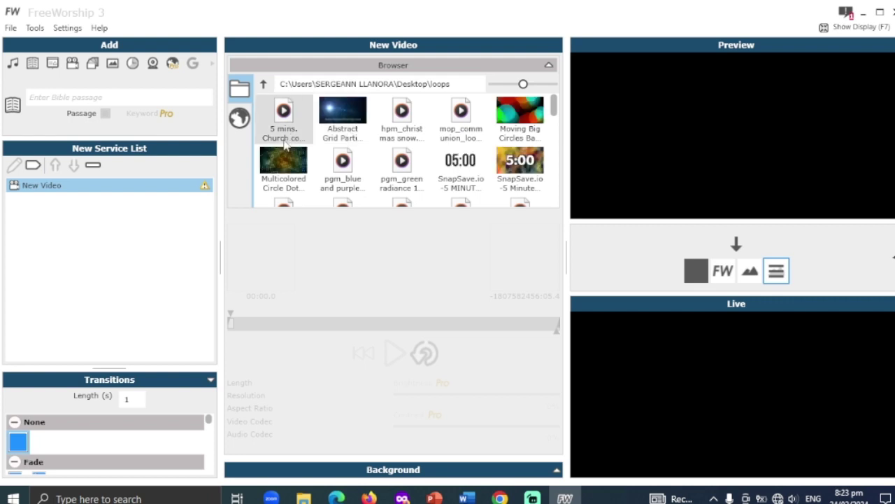
Step: Load the video SnapSave.io-5 Minute Timer(720p).mp4 into the new video item
scroll(520, 133, down, 1)
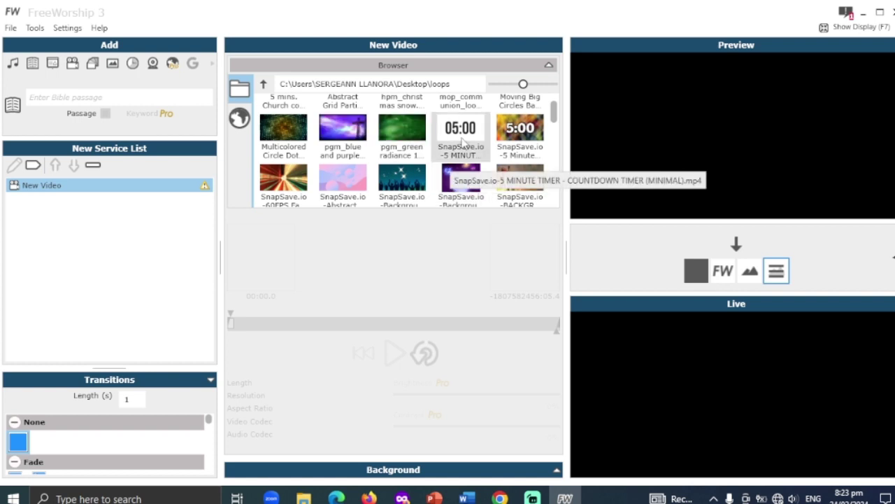
mouse_move(553, 115)
mouse_down()
mouse_move(556, 199)
mouse_move(559, 105)
mouse_up()
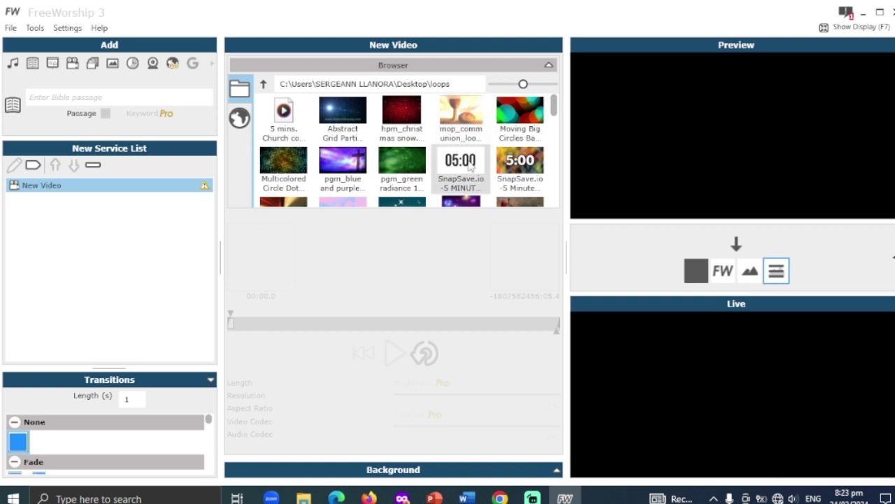
double_click(516, 165)
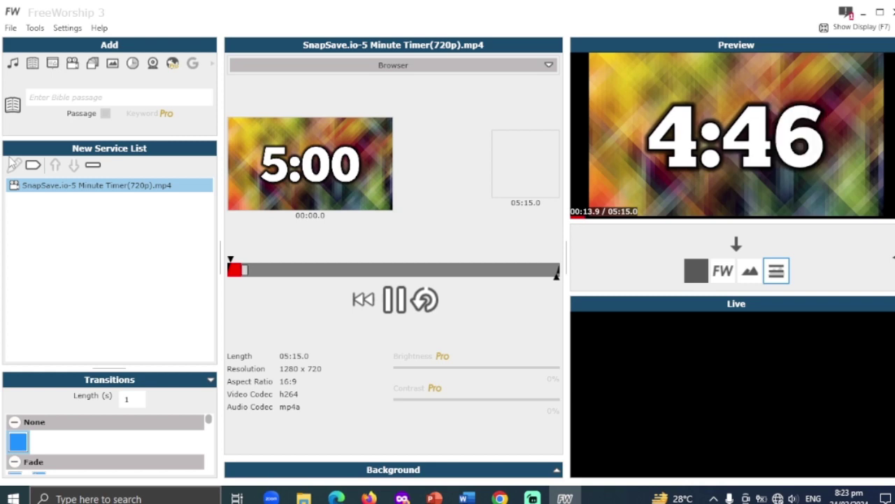
Step: Switch the add search to songs, search for "here" and add the song Here We Are to the service list
click(70, 97)
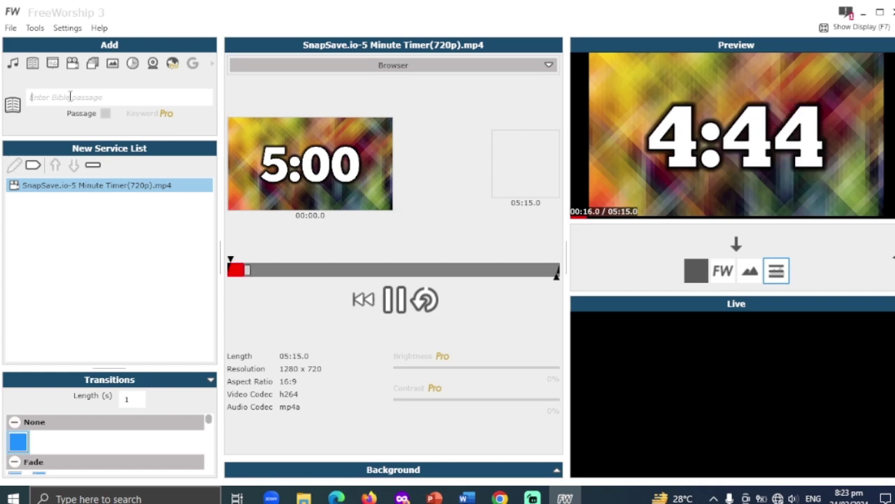
click(14, 64)
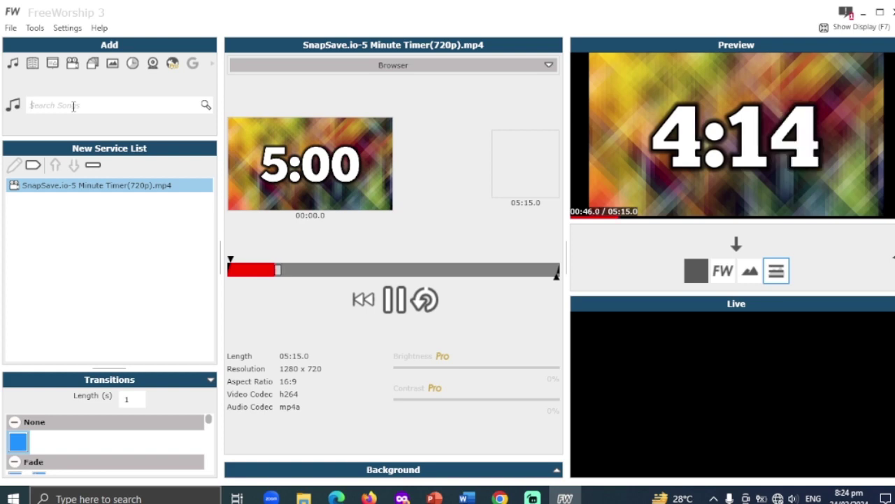
text(here)
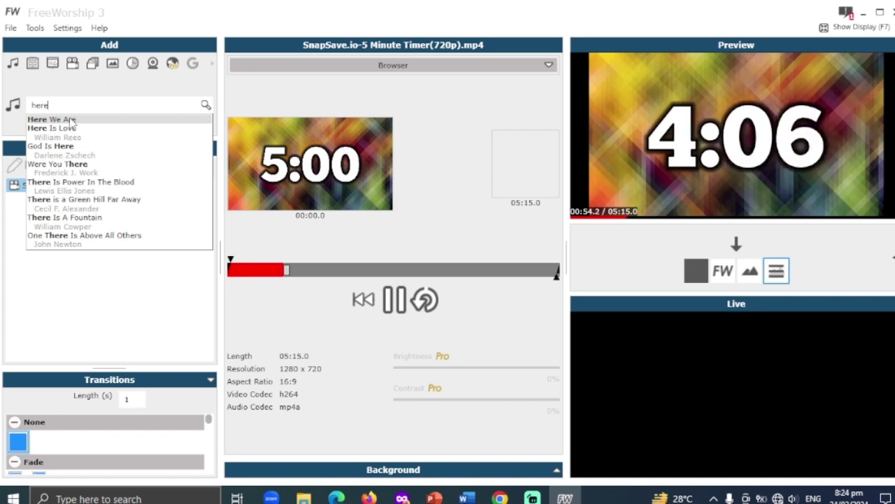
click(72, 123)
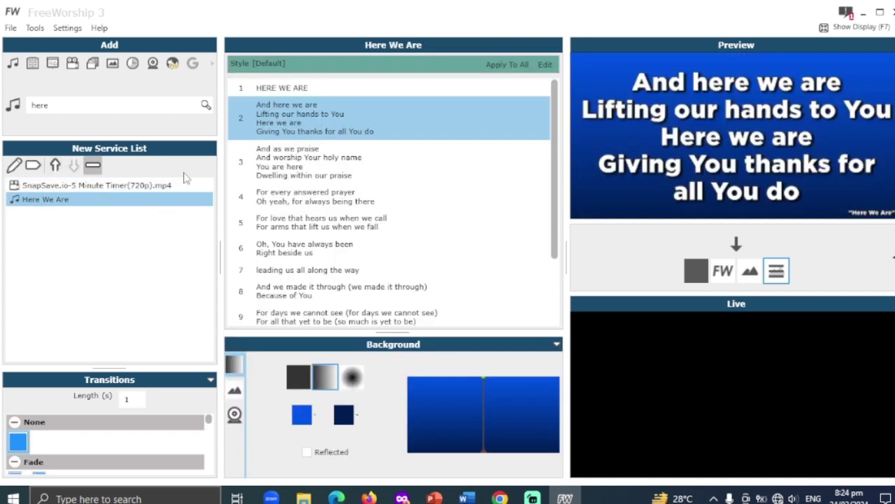
Step: Preview the timer video and Here We Are, and view the song's title and lyrics in the song editor without changing them
click(55, 186)
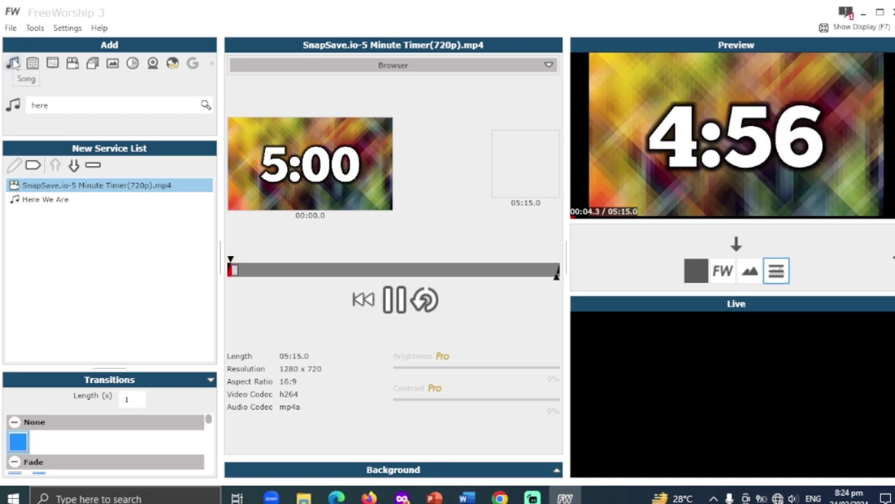
click(59, 202)
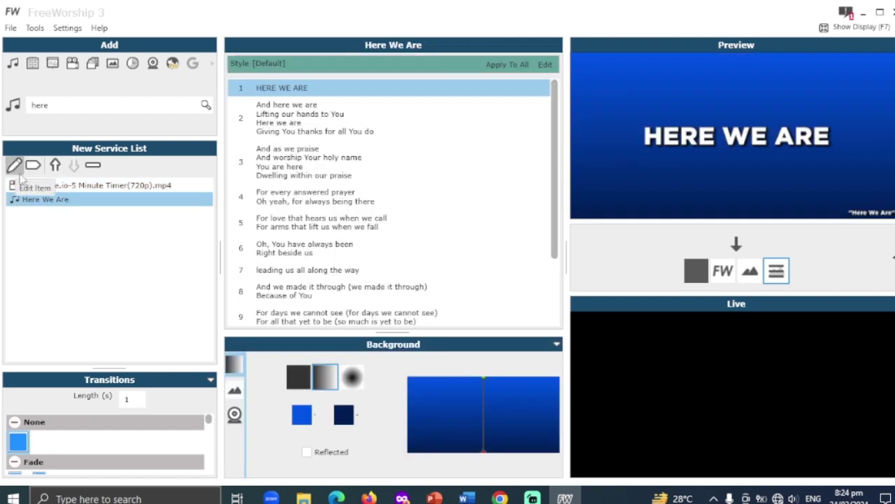
click(14, 170)
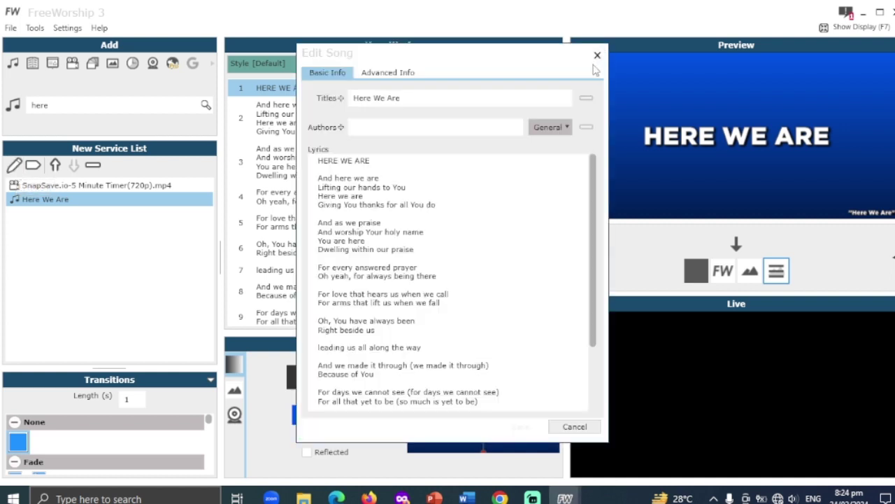
click(598, 54)
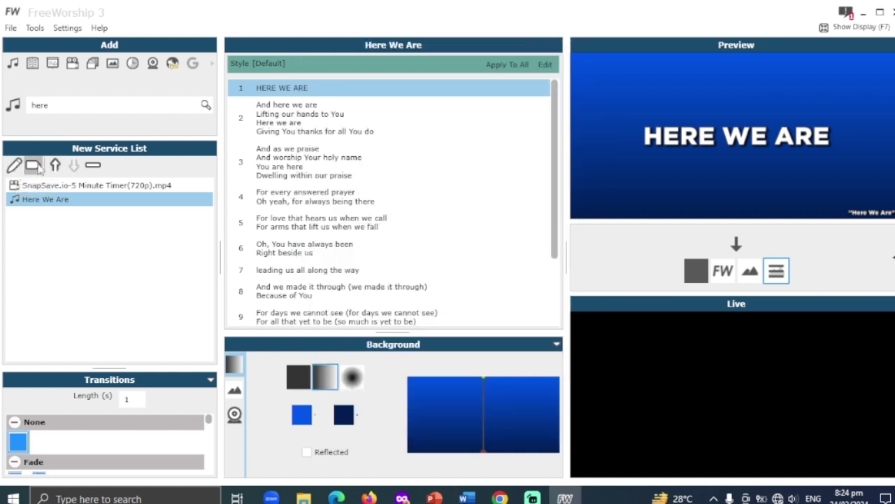
Step: Add a header named "Praise And Worship" below Here We Are in the service list
click(33, 167)
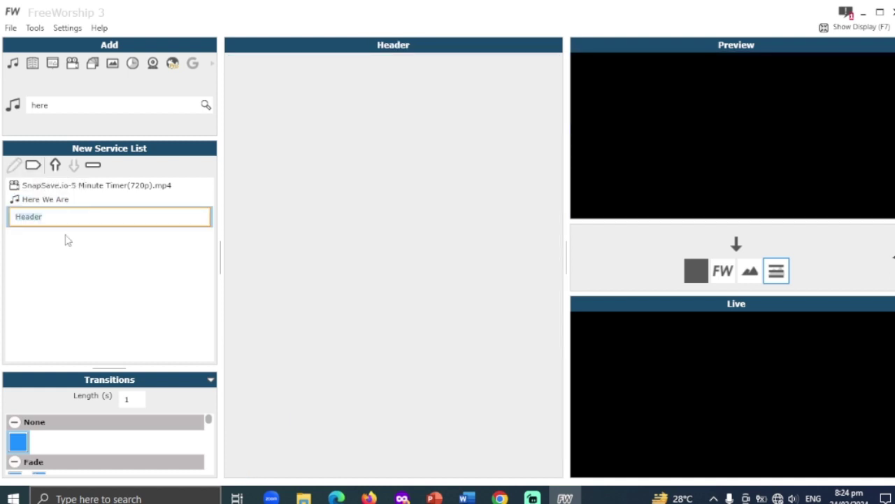
drag(68, 216, 12, 221)
text(Prai)
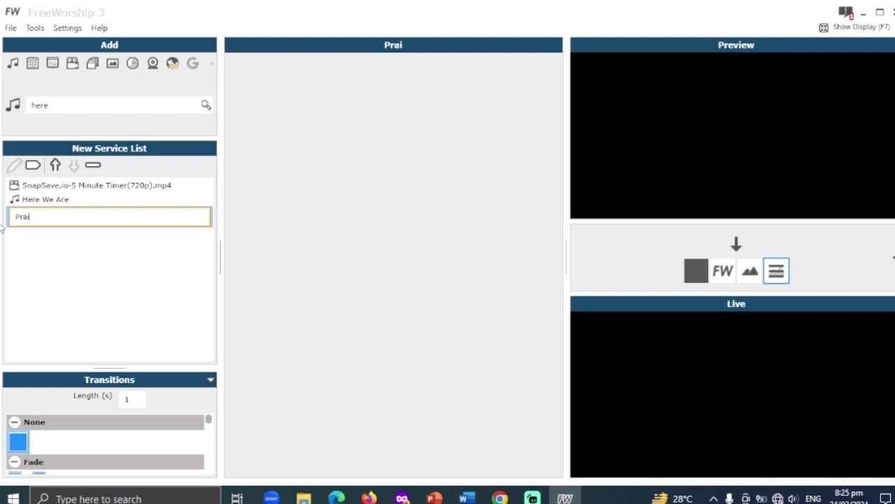
text(se And )
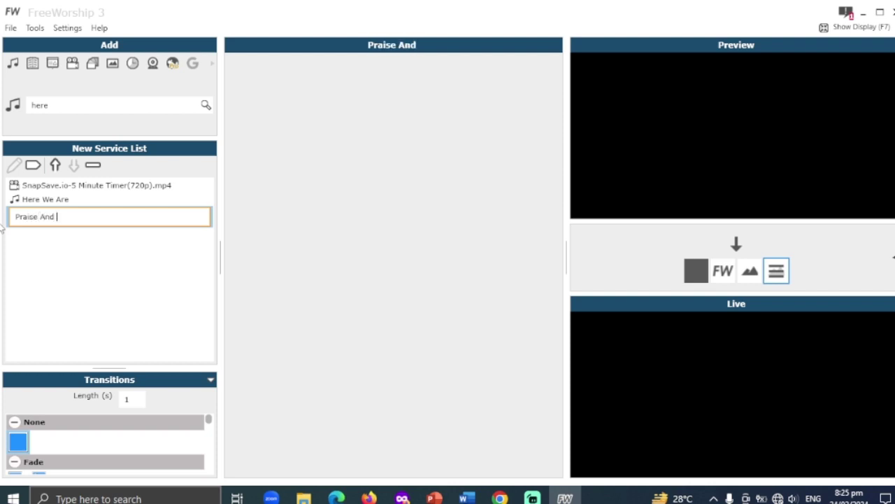
text(W)
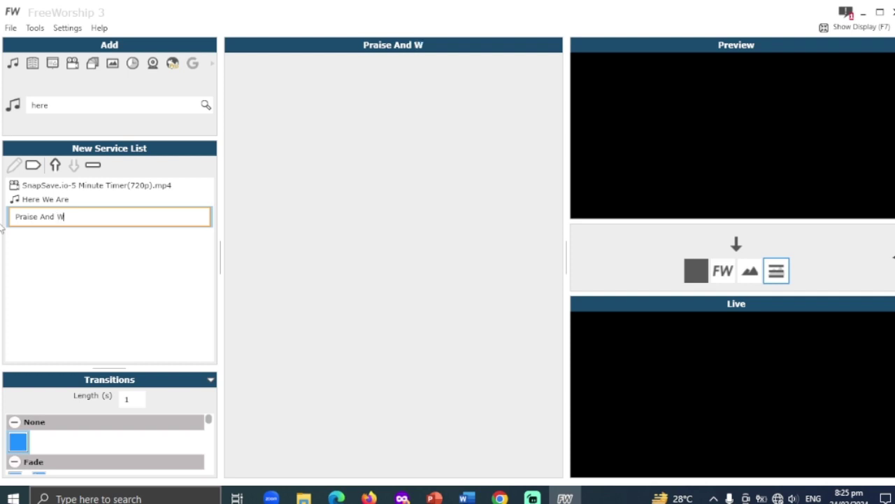
text(orship)
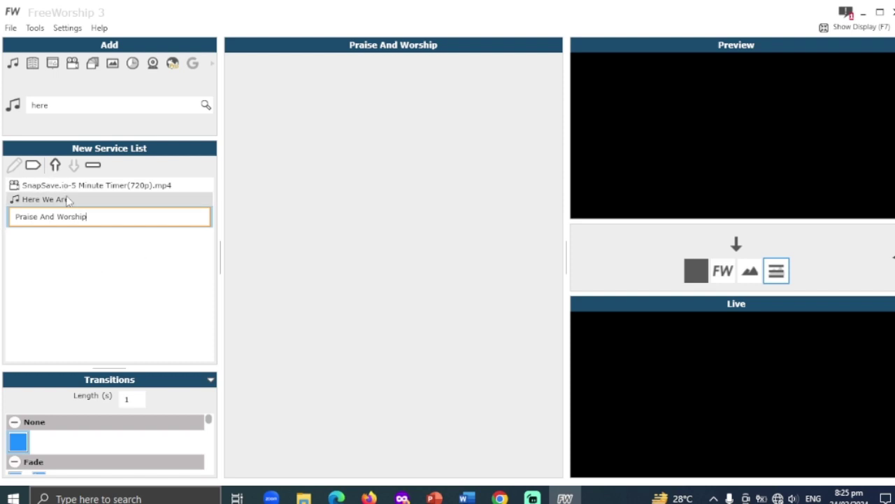
key(Return)
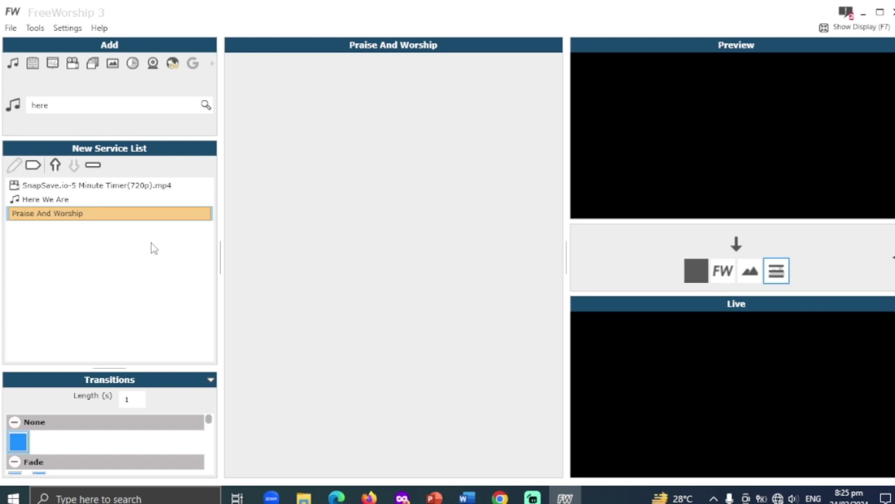
Step: Create a song titled "Opening Prayer" with the lyrics "OPENING PRAYER" and place it directly below the timer video in the service list
click(67, 201)
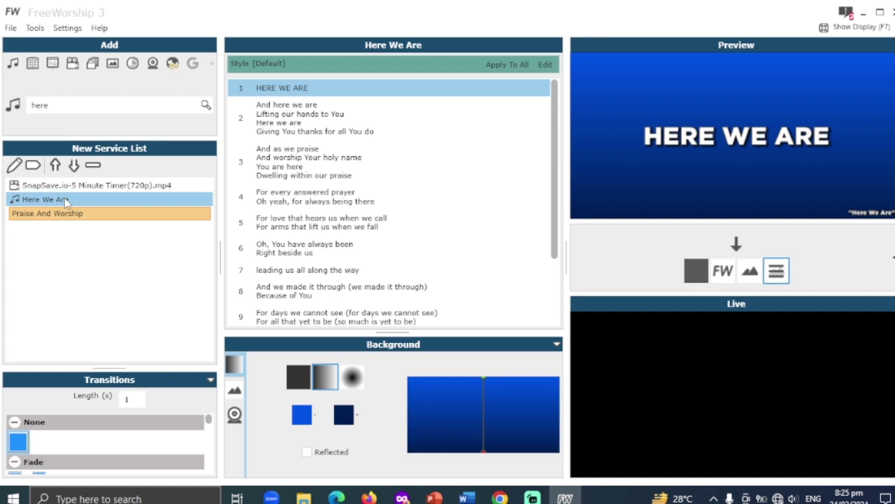
click(35, 30)
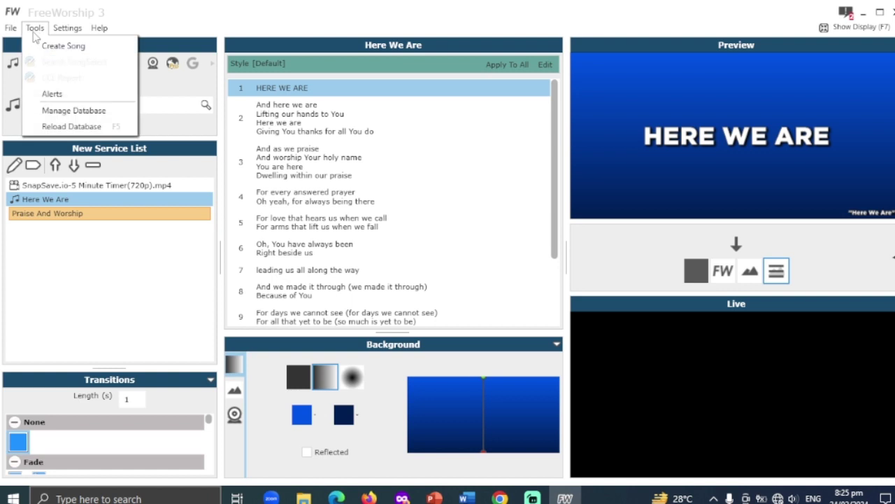
click(39, 45)
click(428, 100)
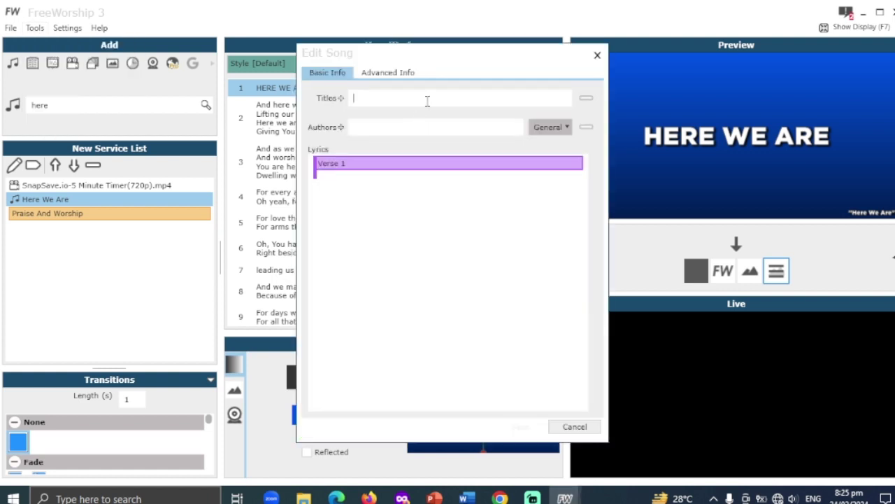
text(Opening Prayer)
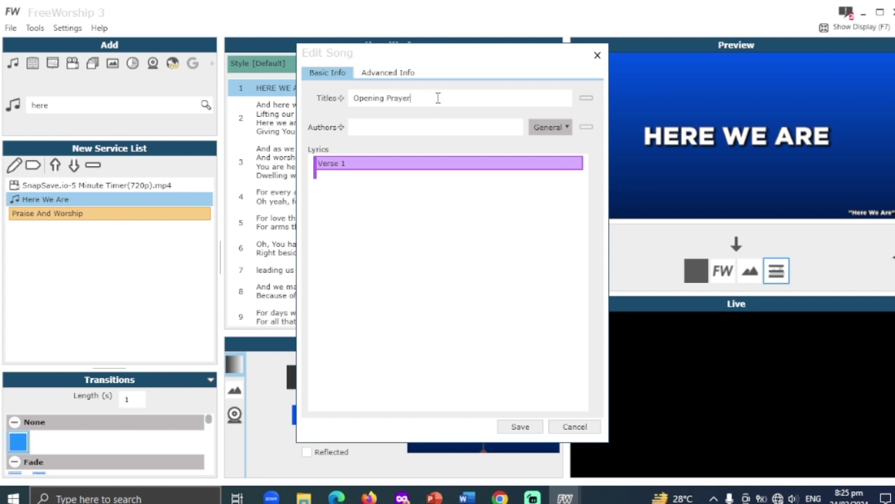
click(385, 177)
text(OPENING PRAYER)
click(519, 427)
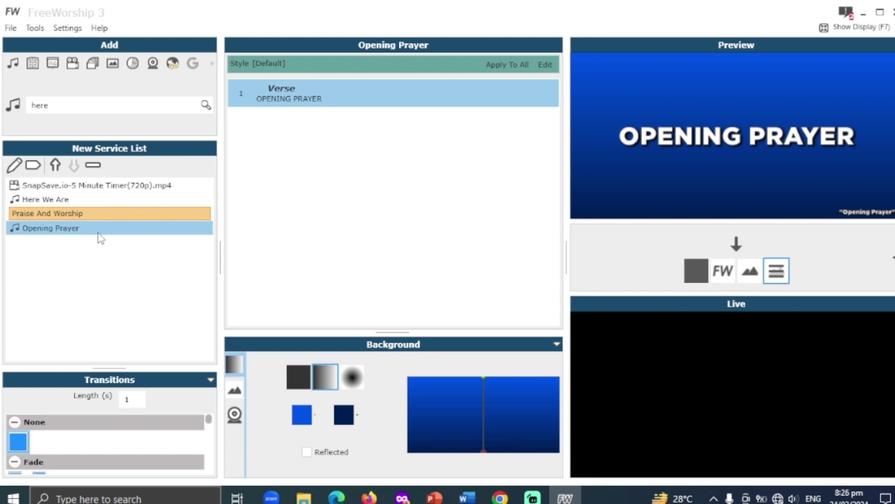
drag(101, 231, 104, 200)
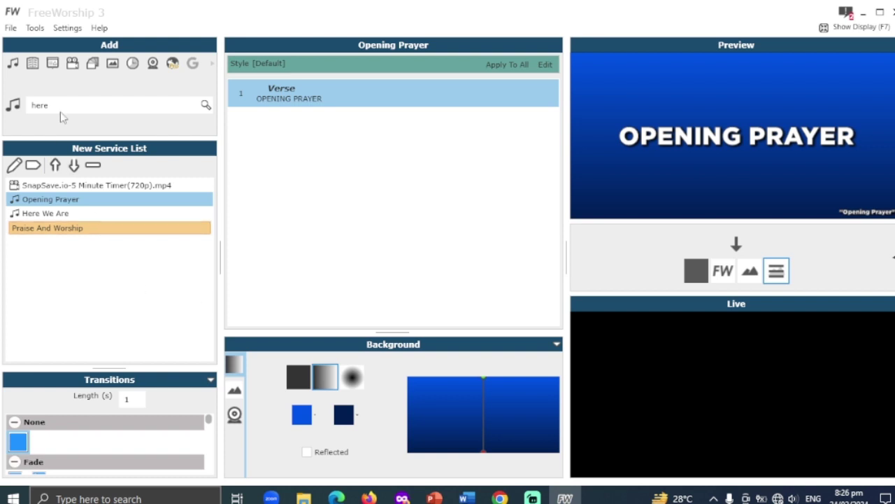
Step: Create a song titled "Silent Prayer" with the lyrics "PERSONAL AND SILENT PRAYER", and reorder the list to Silent Prayer, Here We Are, Opening Prayer
click(36, 30)
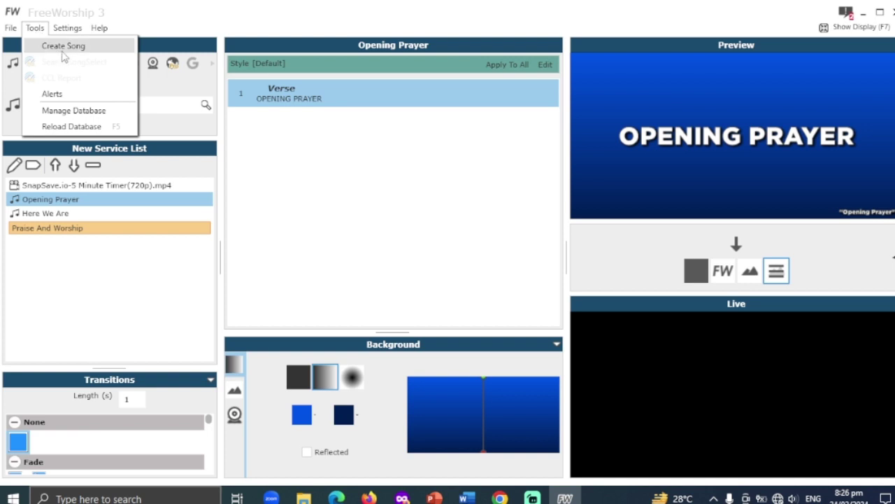
click(63, 50)
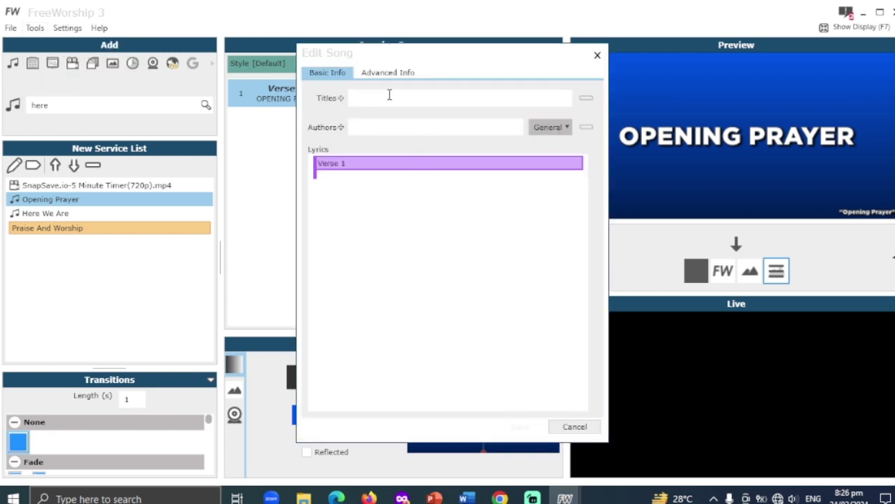
text(Silent Pr)
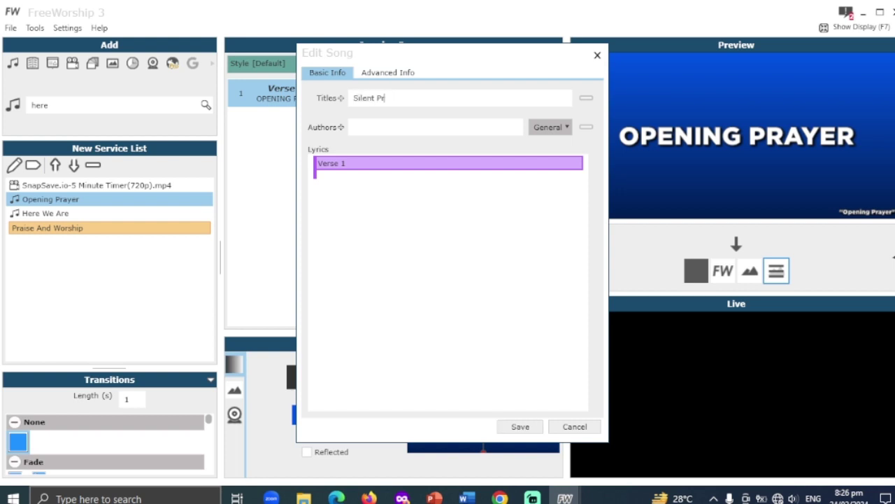
text(ayer)
text(PERSONAL AND )
text(SILENT PR)
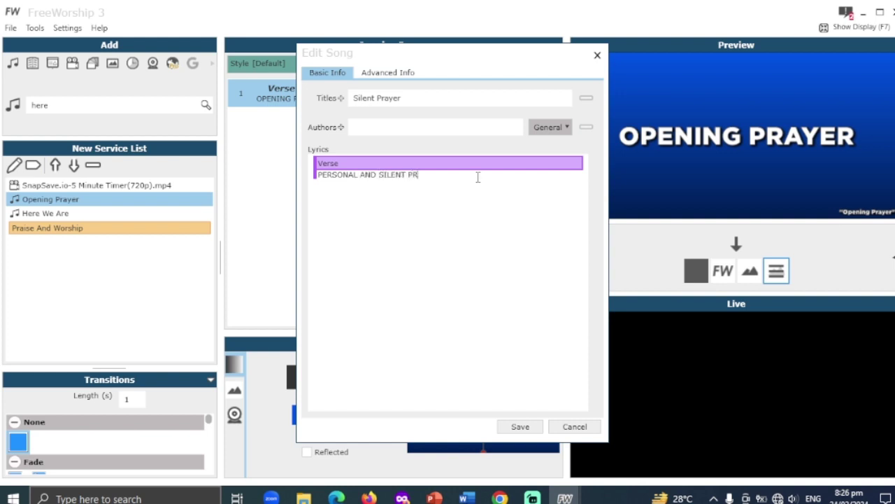
text(AYER)
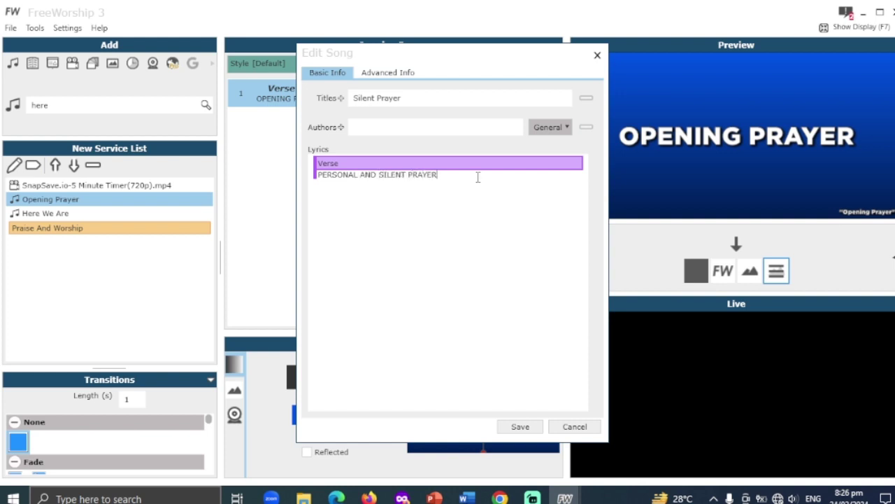
click(520, 426)
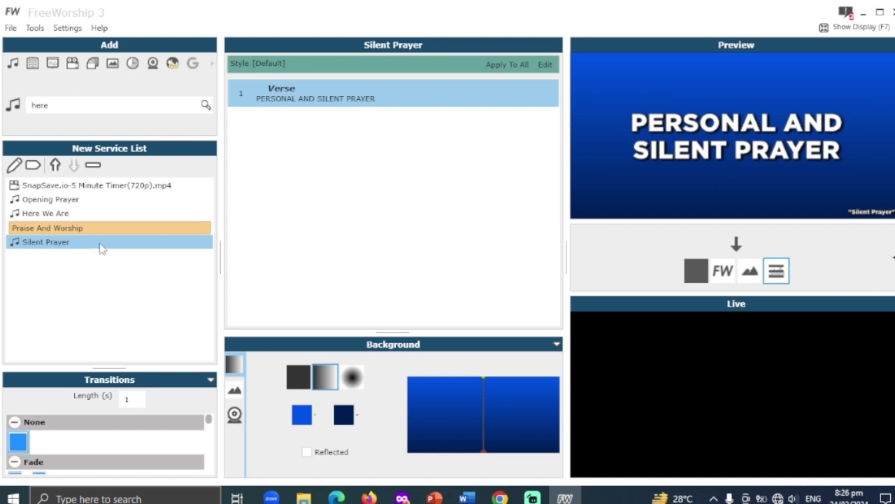
mouse_move(100, 245)
mouse_down()
mouse_move(109, 200)
mouse_move(102, 241)
mouse_up()
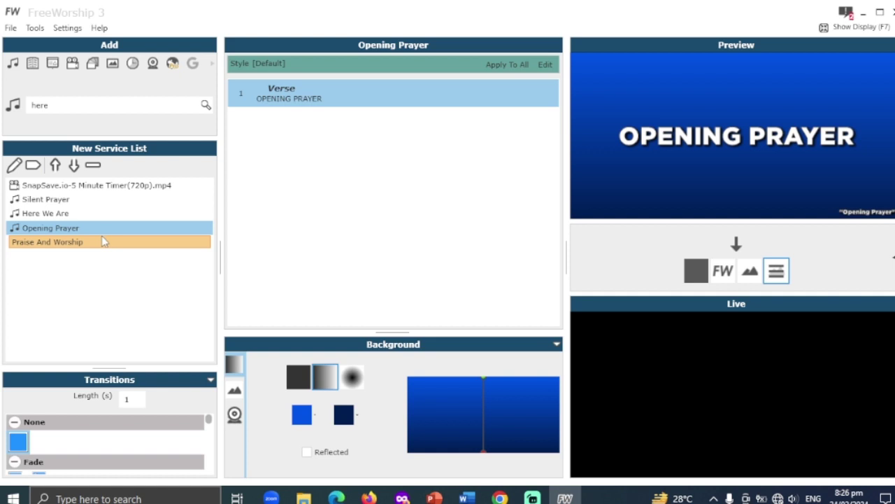
Step: Search the songs for "TRIB" and add Tribes by Victory Worship below the Praise And Worship header
click(90, 245)
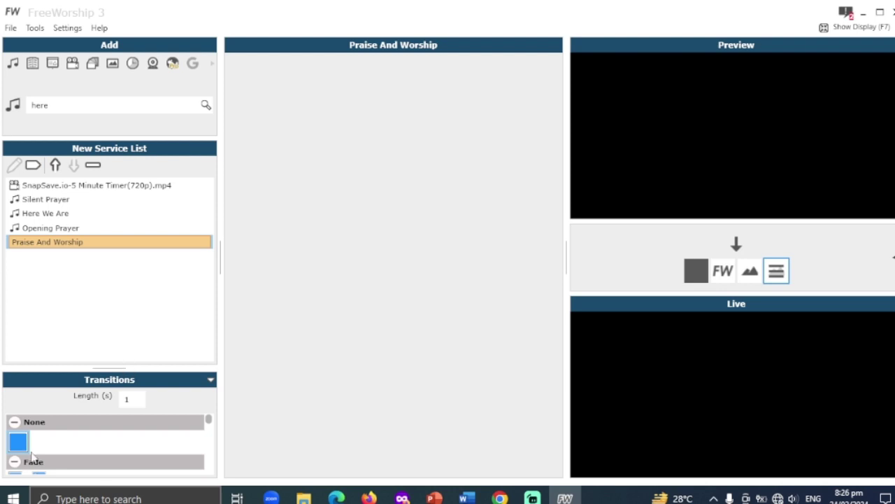
click(102, 111)
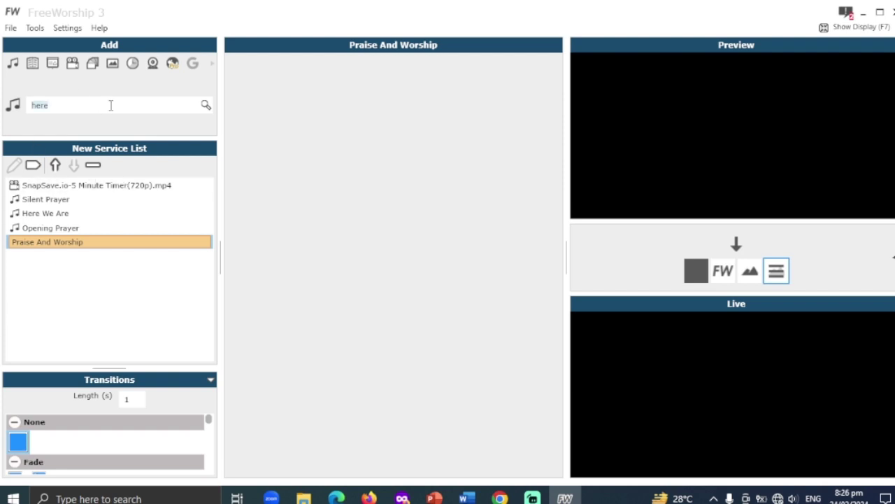
key(BackSpace)
text(TRIB)
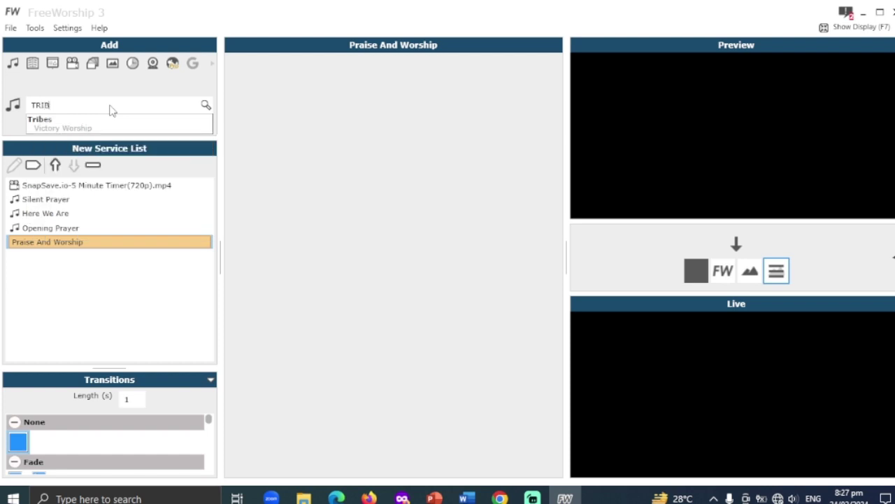
click(69, 130)
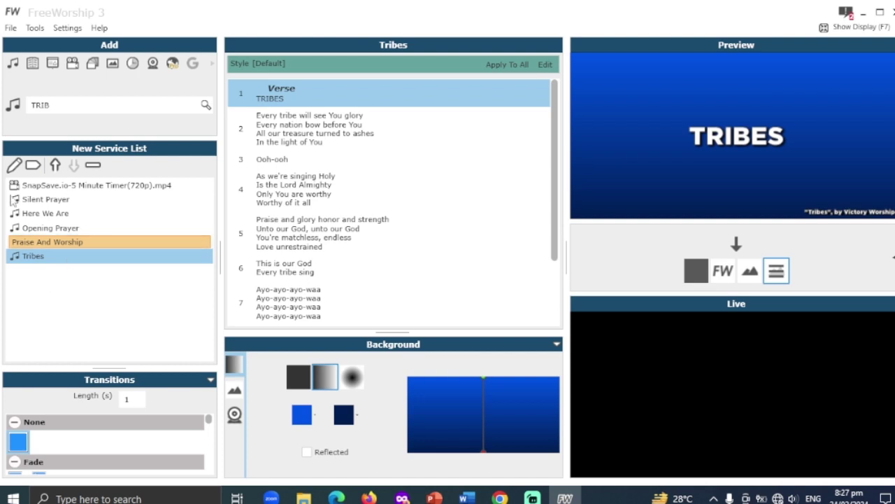
Step: Search the songs for "GLO" and add Glorious to the service list below Tribes
click(72, 103)
key(BackSpace)
key(BackSpace)
key(BackSpace)
key(BackSpace)
text(GLO)
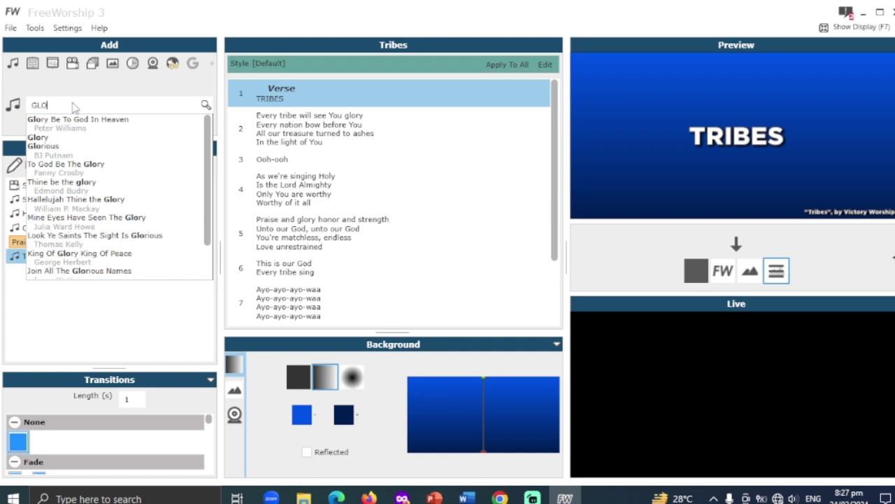
click(82, 159)
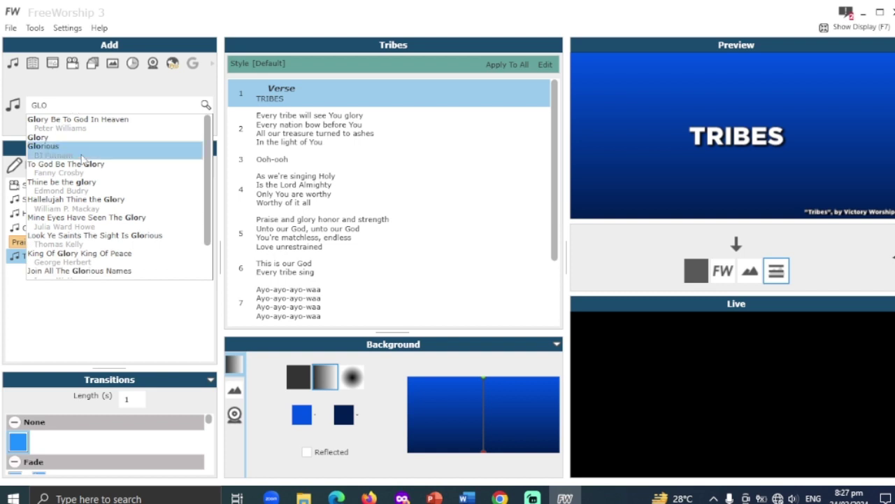
Step: Search the songs for "YOU" and add Your Grace Is Enough to the service list below Glorious
double_click(62, 109)
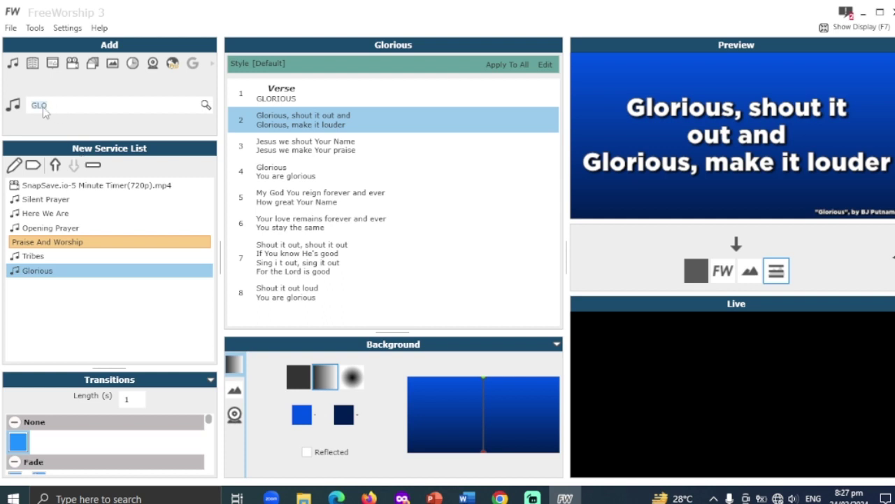
text(My)
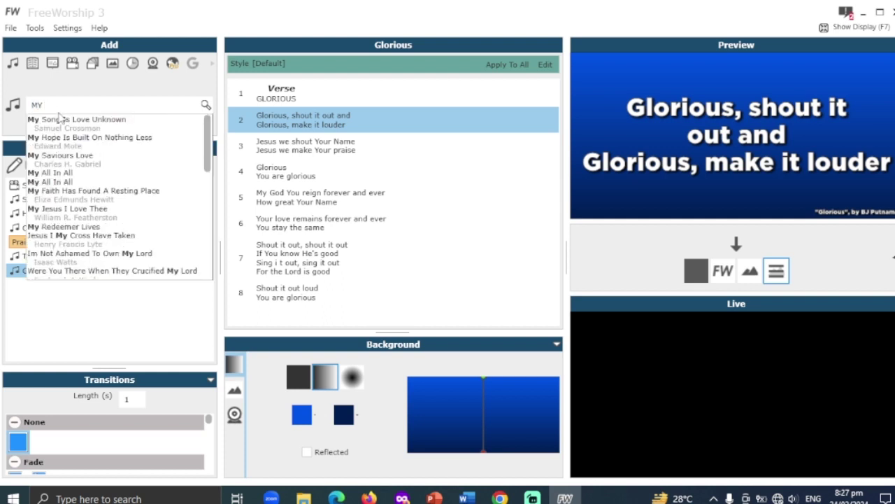
key(BackSpace)
key(BackSpace)
text(YOU)
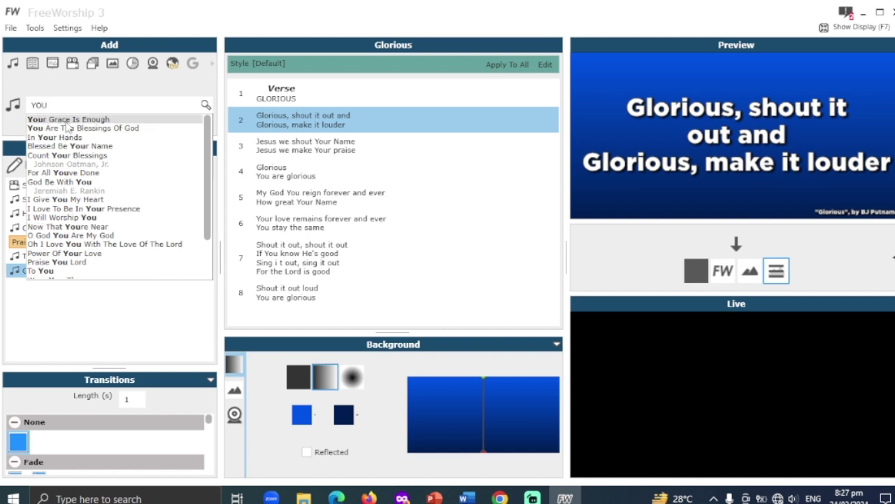
click(69, 122)
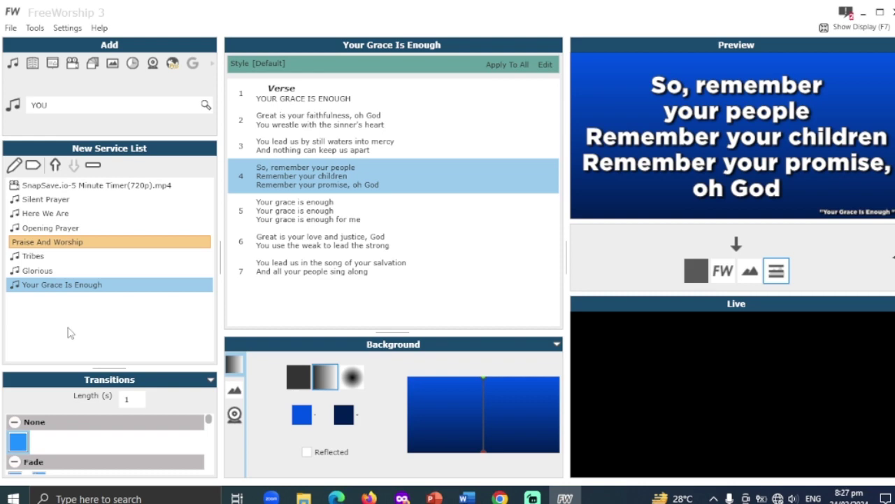
Step: Search the songs for "ALL" and add All The Heavens to the service list below Your Grace Is Enough
click(47, 105)
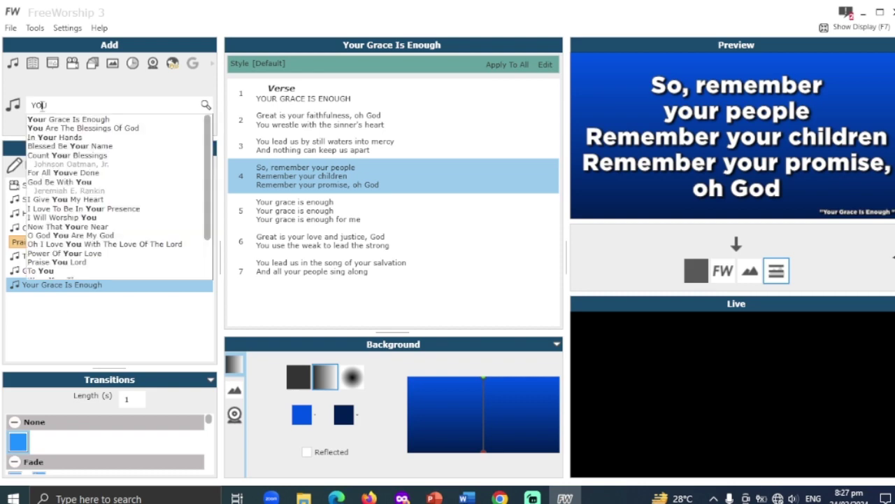
click(56, 105)
key(BackSpace)
key(BackSpace)
key(BackSpace)
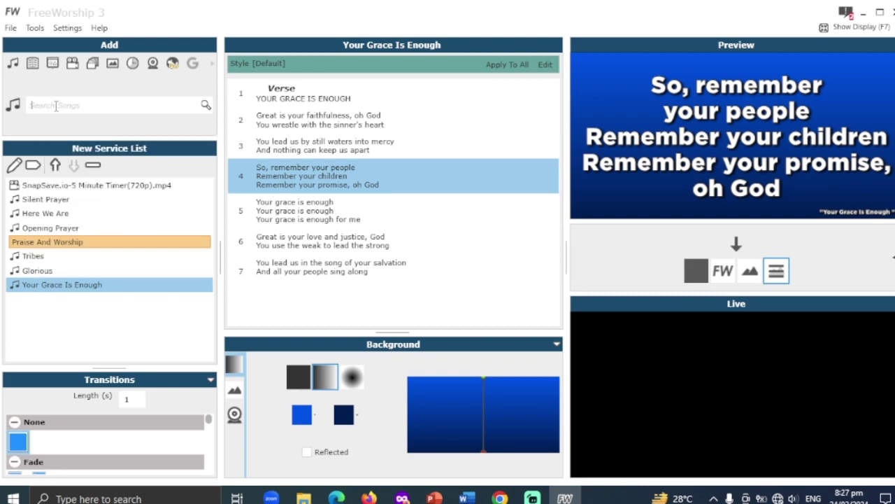
text(ALL)
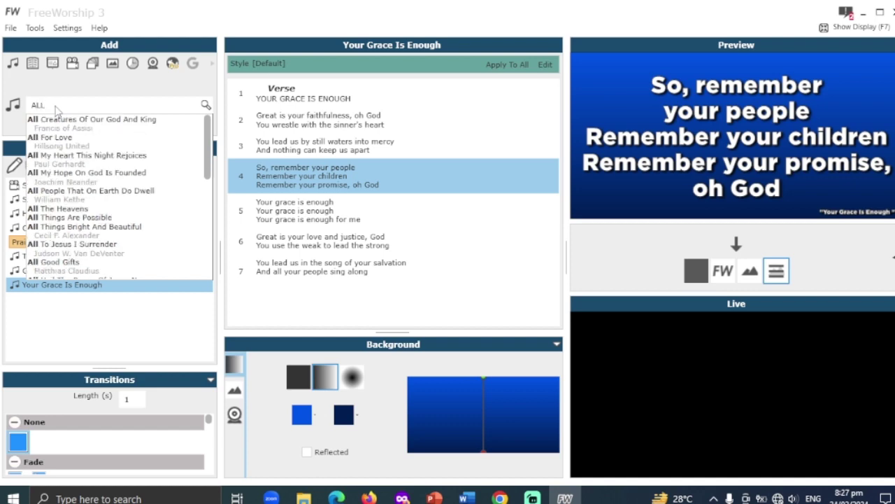
click(70, 208)
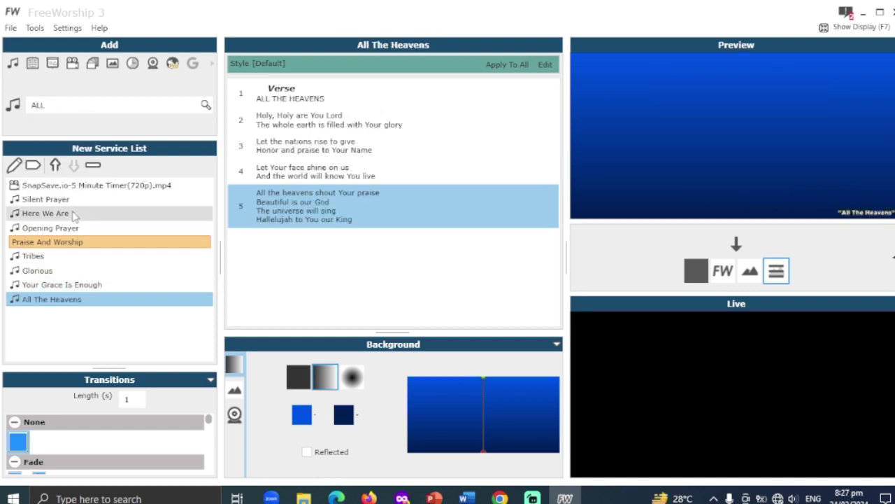
Step: Search the songs for "STILL" and add Still to the service list below All The Heavens
click(40, 105)
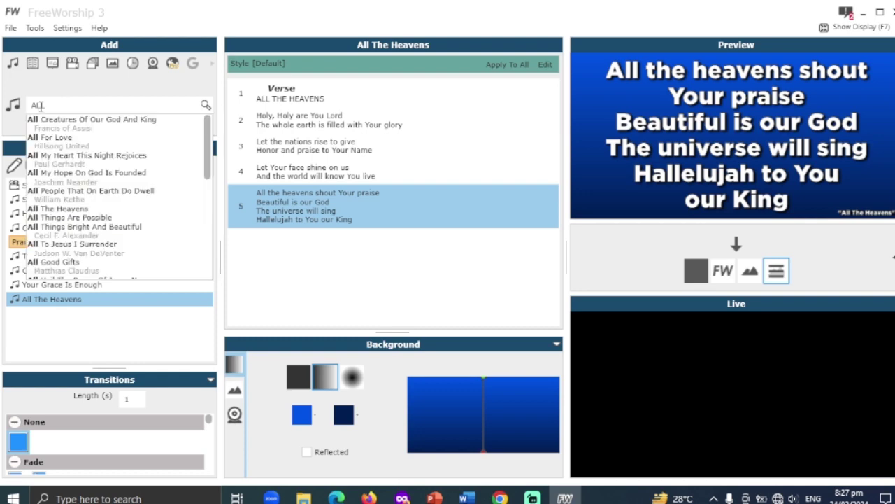
key(BackSpace)
key(BackSpace)
key(BackSpace)
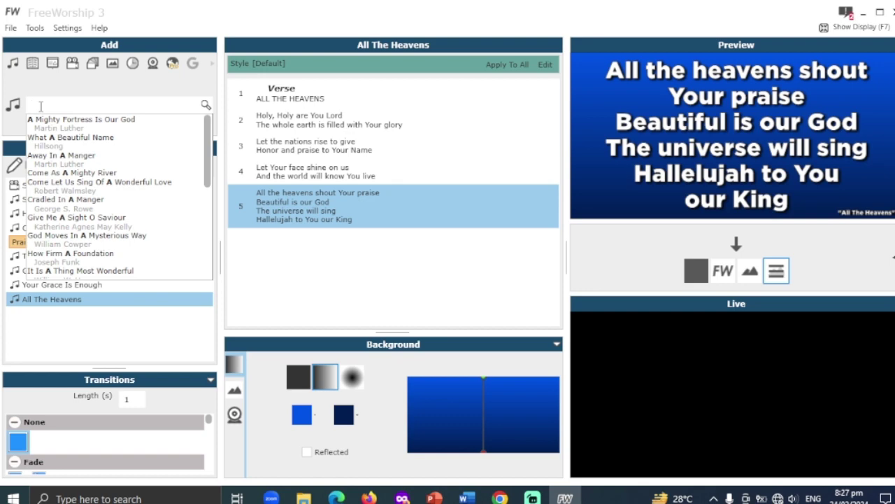
text(STILL)
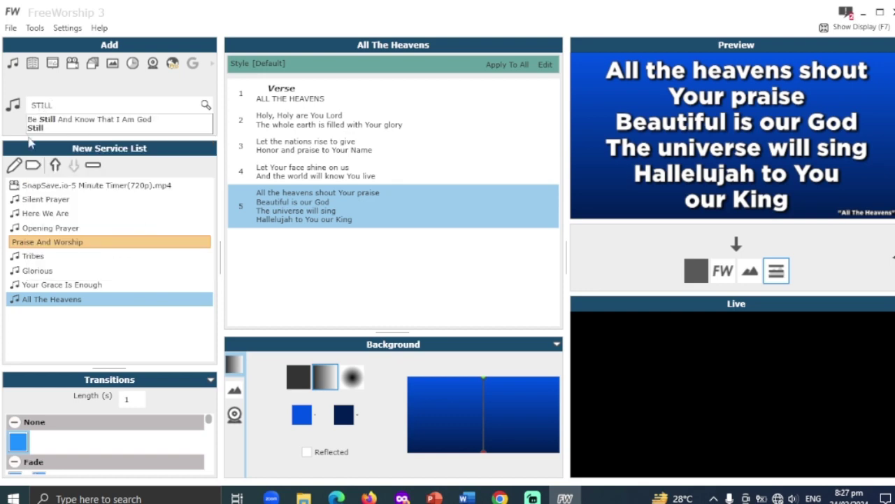
click(38, 130)
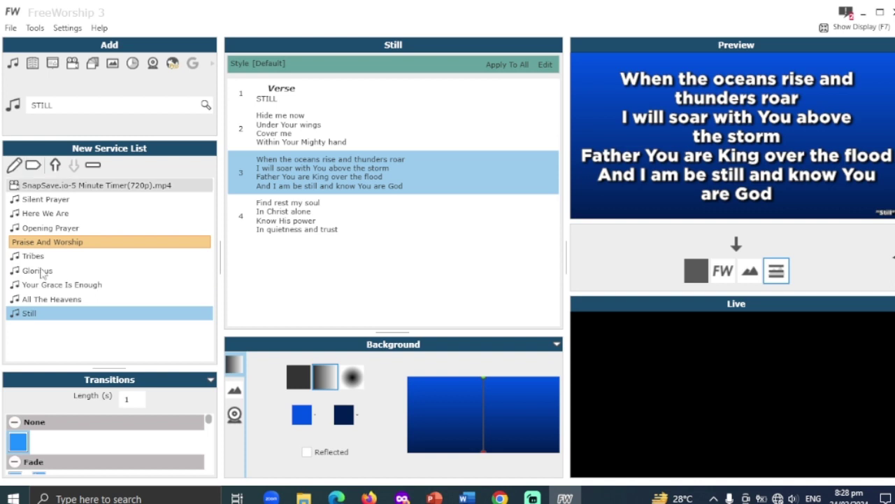
Step: Add a section header named "Welcome" to the service list below Still
click(33, 165)
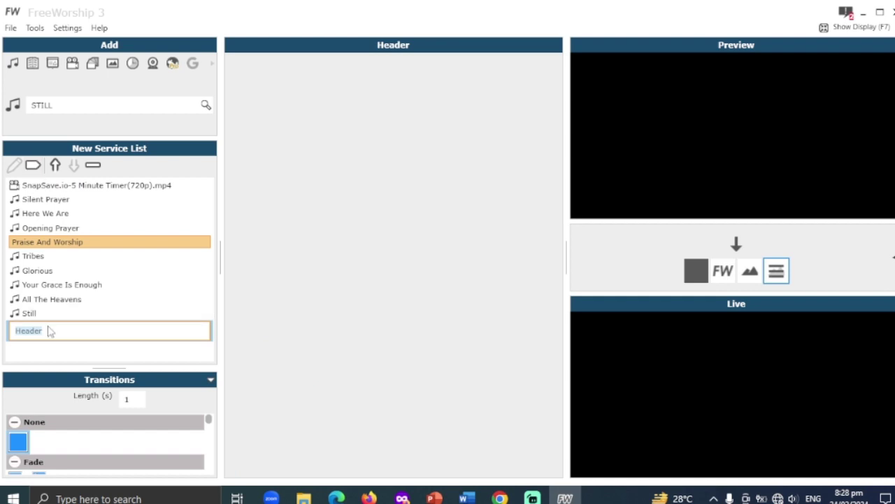
text(WE)
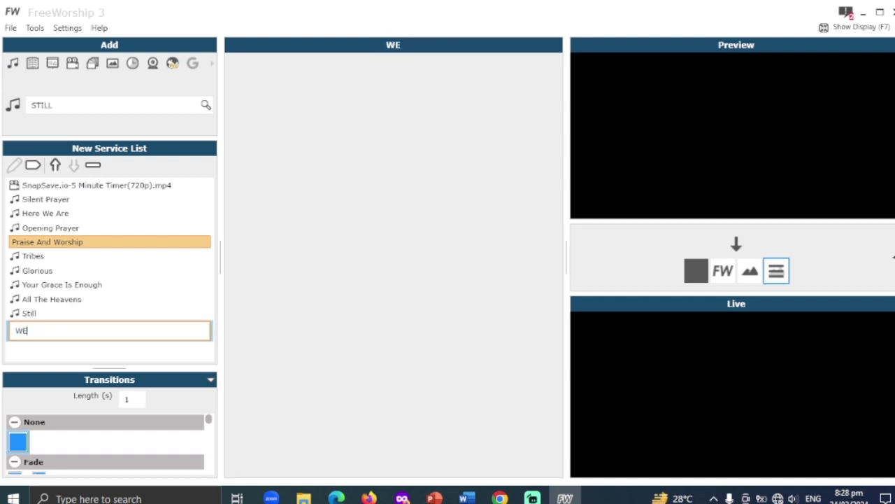
key(BackSpace)
text(elcome)
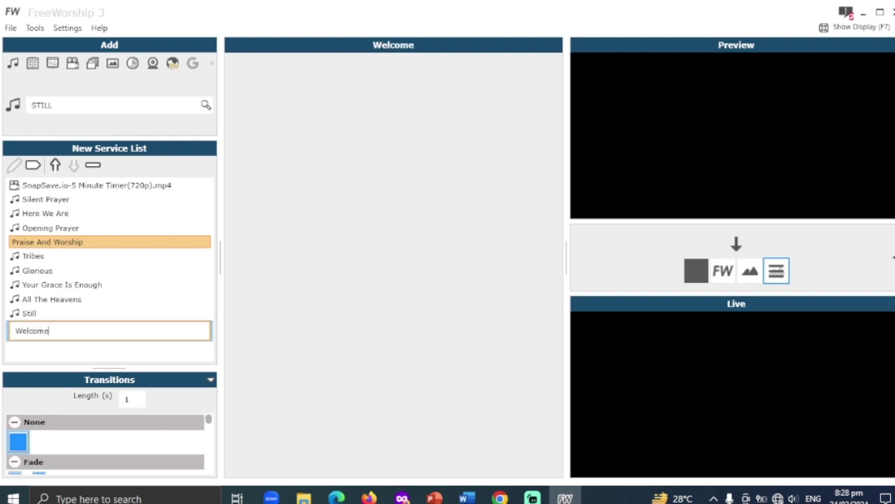
key(Return)
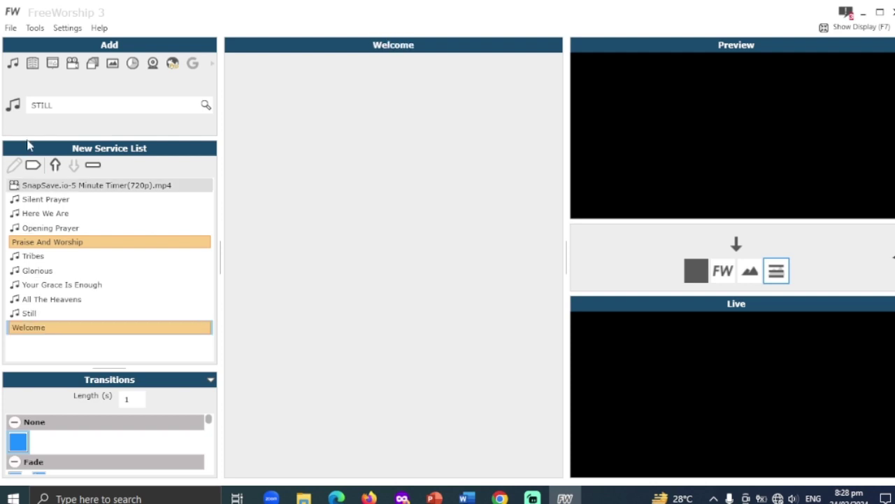
click(102, 104)
key(BackSpace)
key(BackSpace)
key(BackSpace)
key(BackSpace)
key(BackSpace)
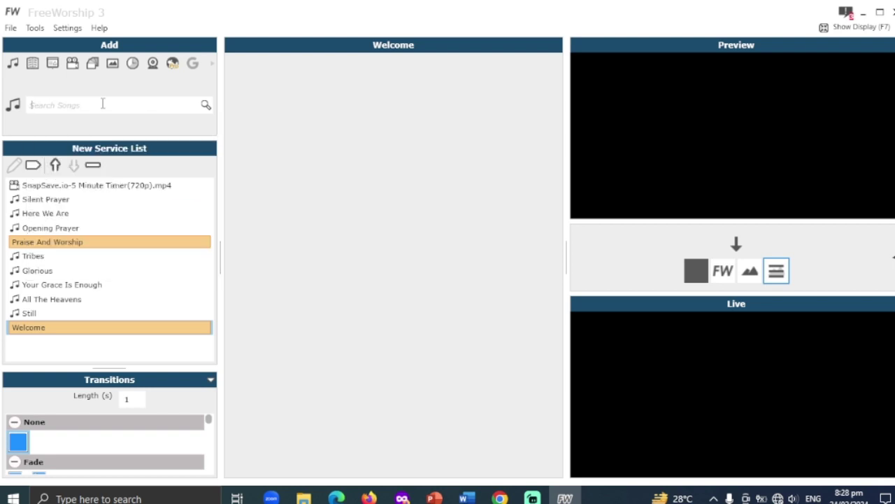
text(you)
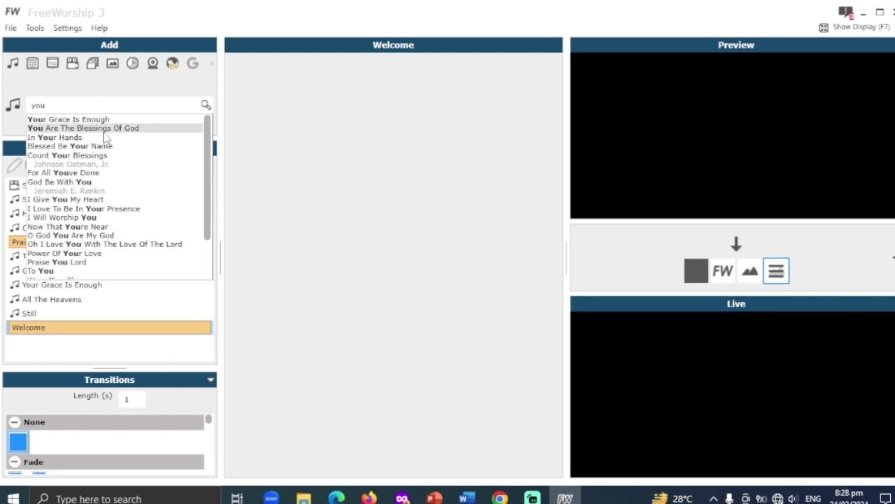
key(BackSpace)
key(BackSpace)
key(BackSpace)
text(o)
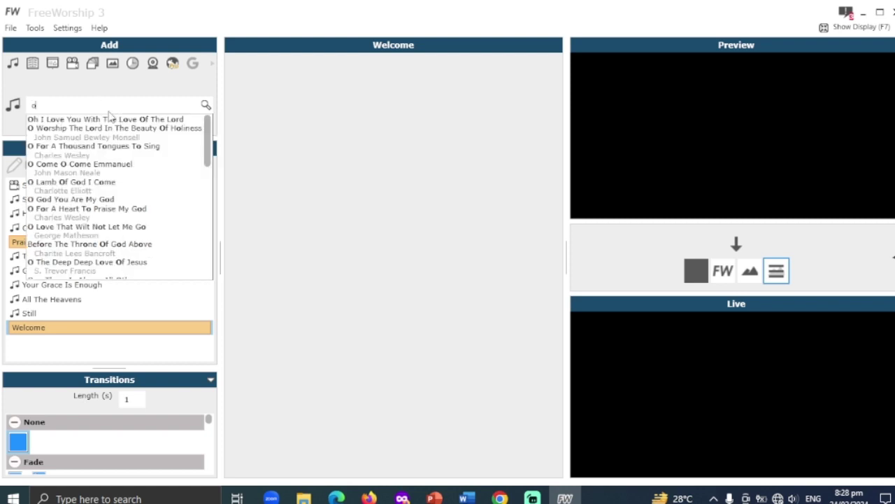
text(il)
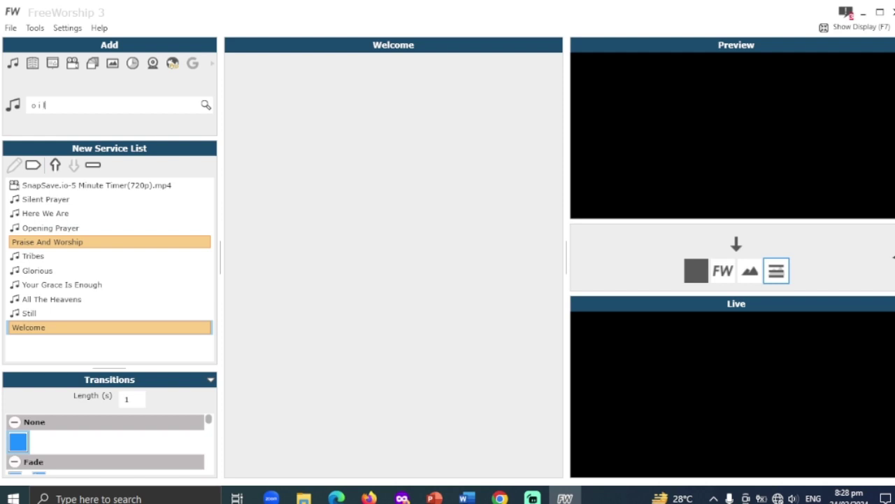
Step: Search the songs for "you" and add You Are The Blessings Of God below the Welcome header
key(BackSpace)
key(BackSpace)
key(BackSpace)
text(you)
click(88, 128)
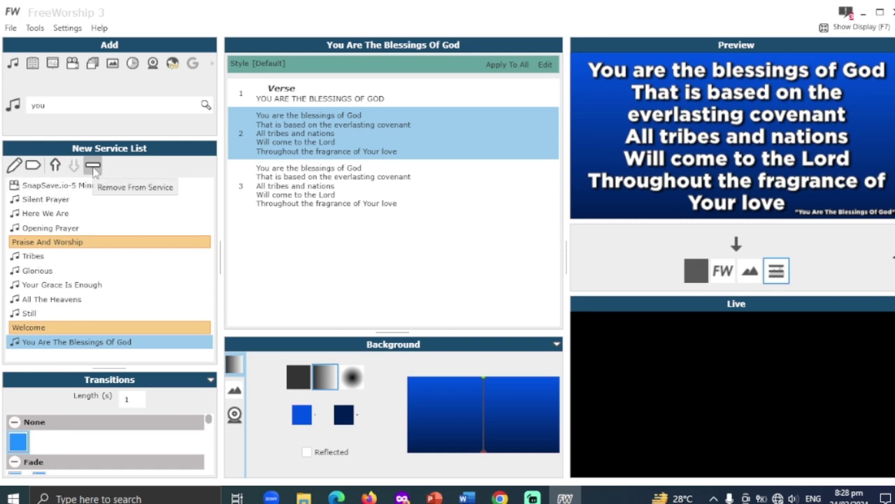
Step: Search the songs for "we br" and add We Bring The Sacrifice Of Praise below You Are The Blessings Of God
click(48, 105)
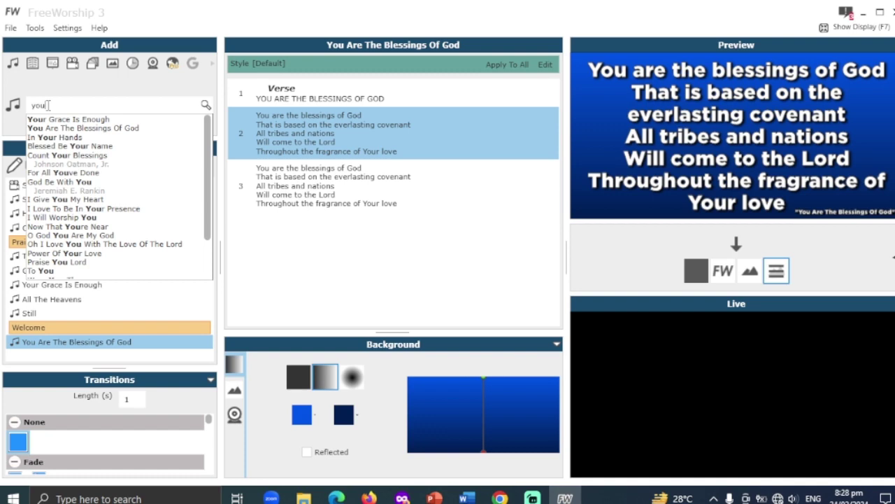
key(BackSpace)
key(BackSpace)
key(BackSpace)
text(we)
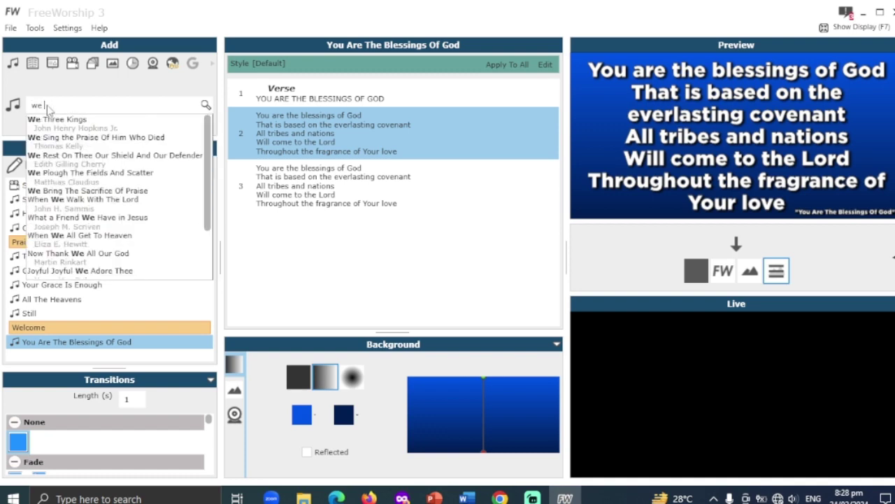
text( br)
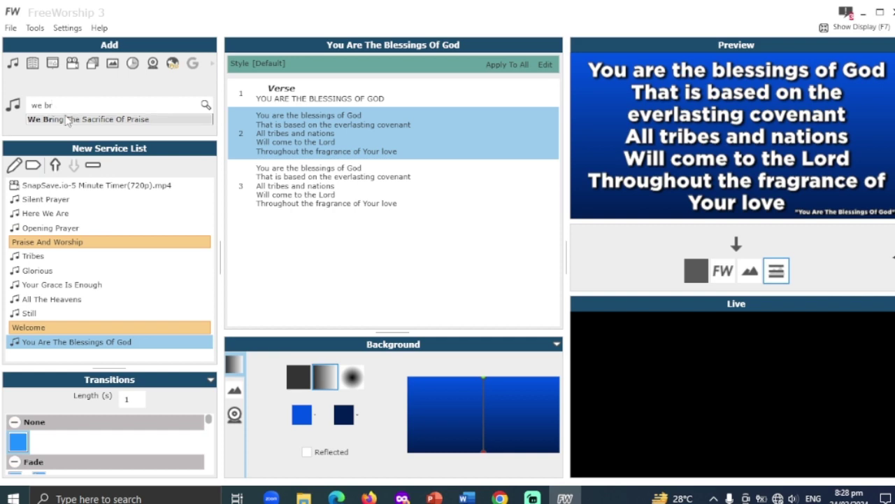
click(65, 119)
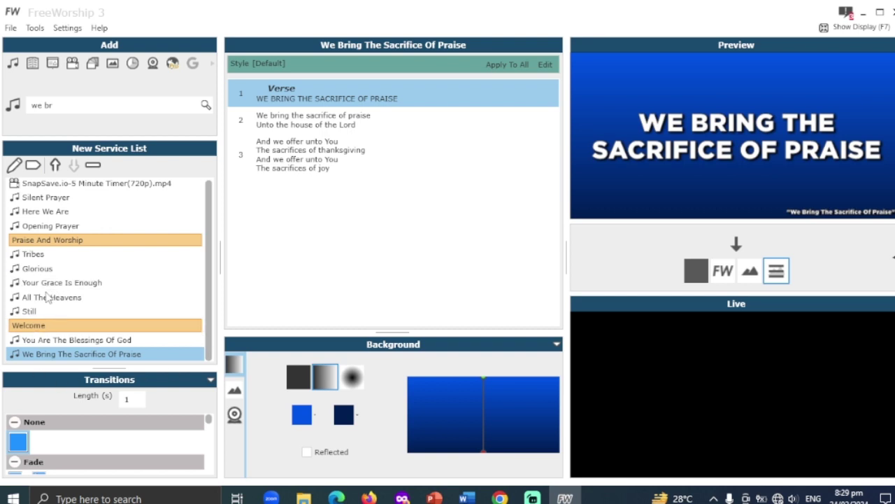
Step: Clear the song search, add the PowerPoint file 2 TIMOTEO 3.pptx from the user's Documents folder to the service list, and look through its slides
click(69, 109)
key(BackSpace)
key(BackSpace)
key(BackSpace)
key(BackSpace)
key(BackSpace)
click(52, 63)
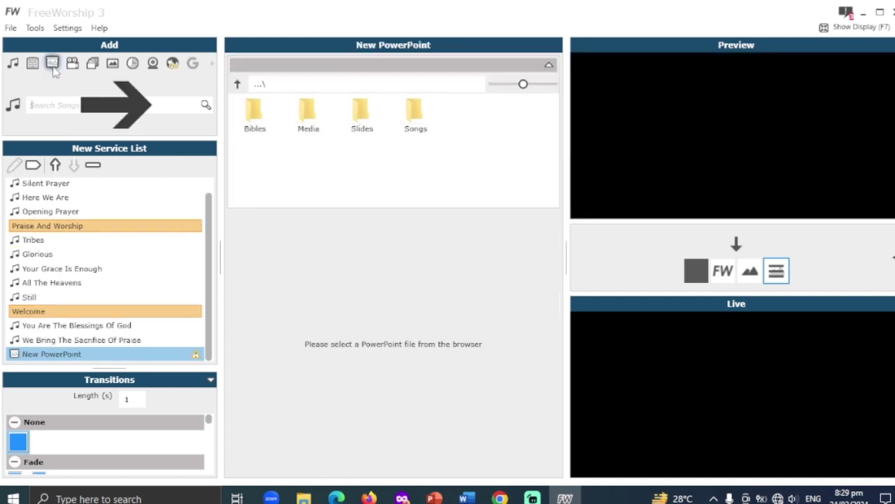
click(237, 84)
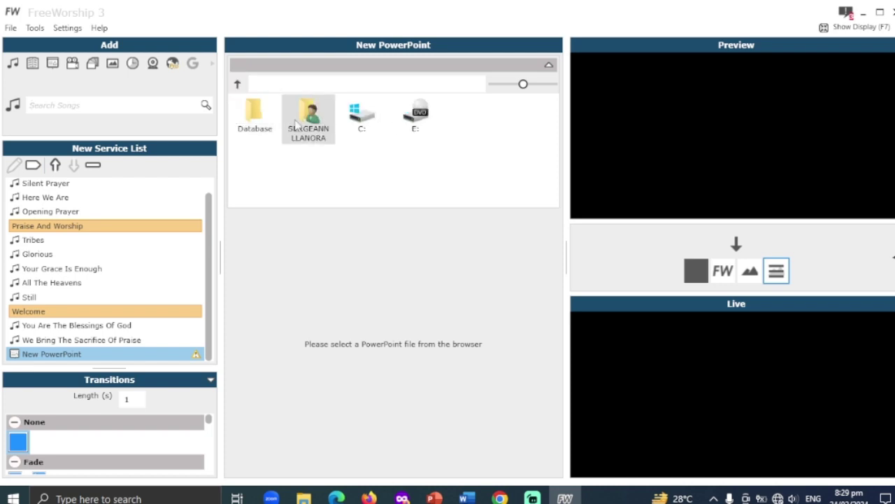
double_click(335, 137)
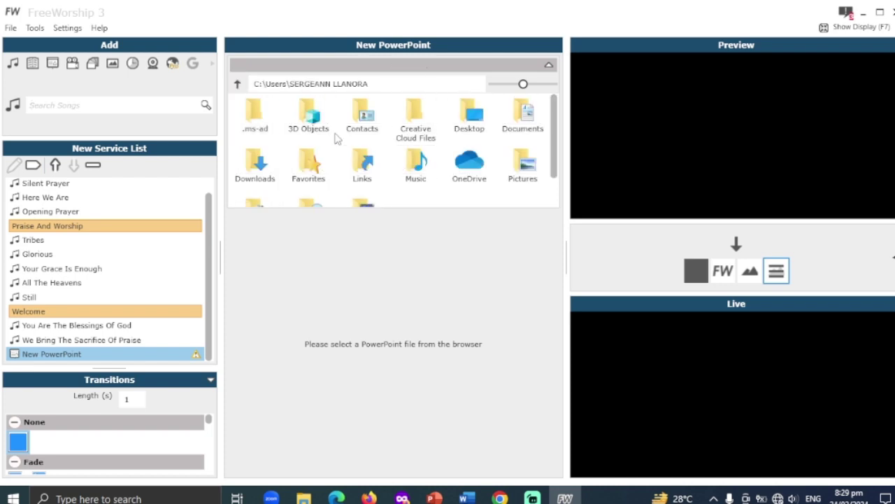
double_click(526, 138)
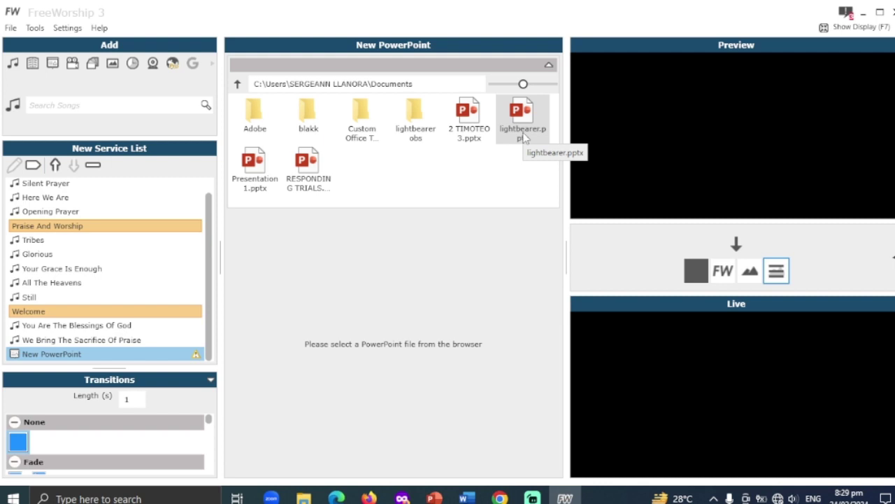
double_click(467, 130)
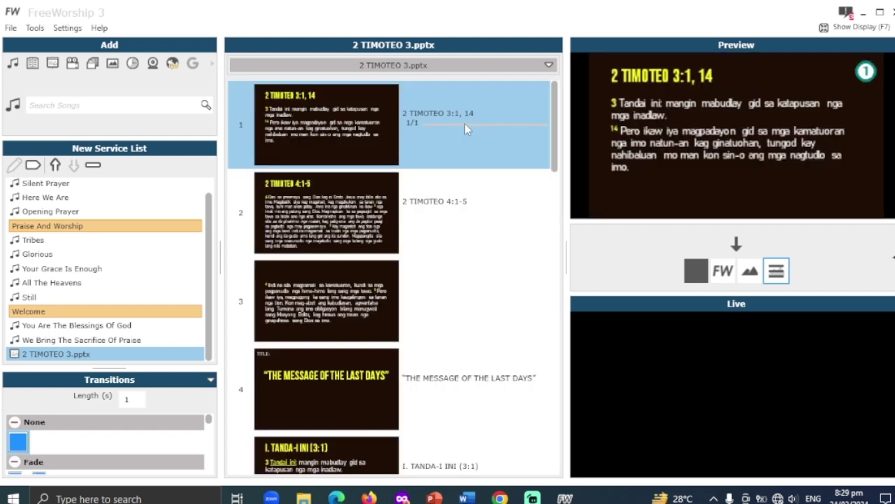
scroll(410, 258, down, 2)
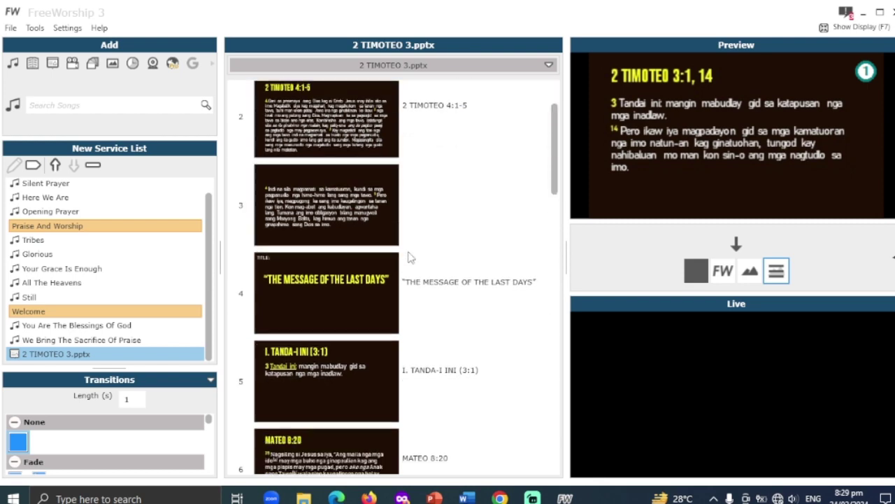
scroll(439, 231, down, 3)
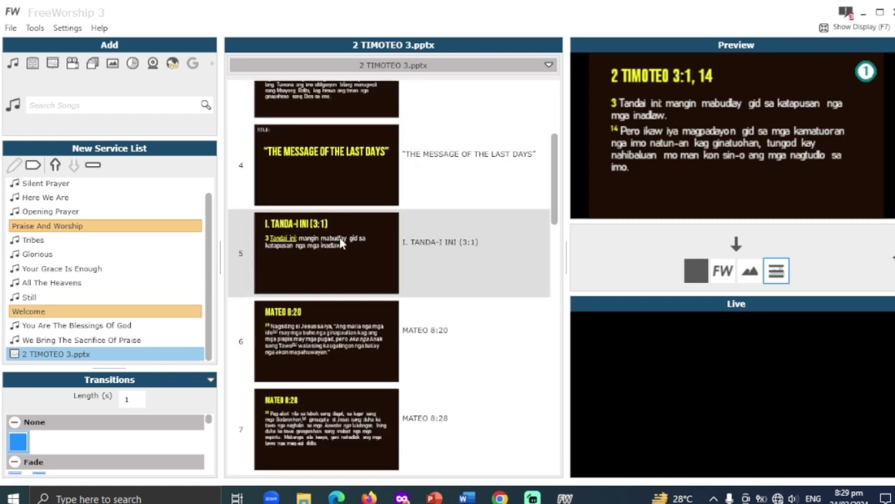
scroll(340, 247, down, 7)
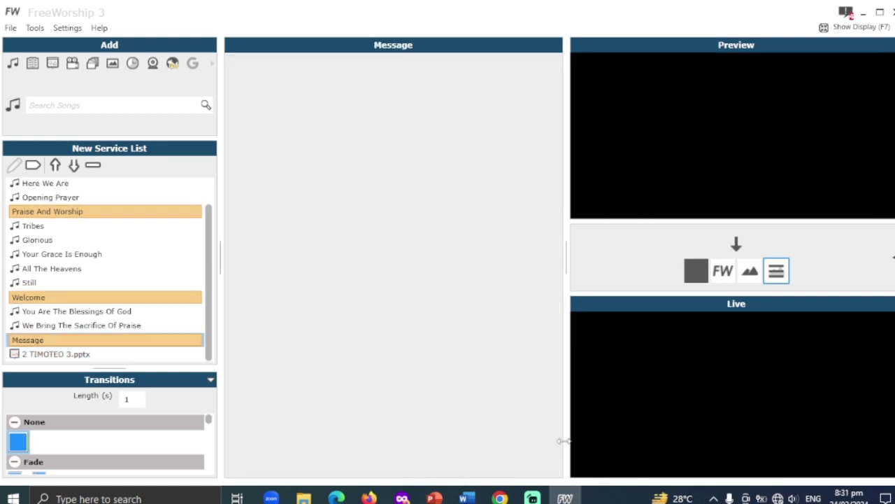
Step: Add a section header named "Announcement" to the service list below 2 TIMOTEO 3.pptx
click(104, 357)
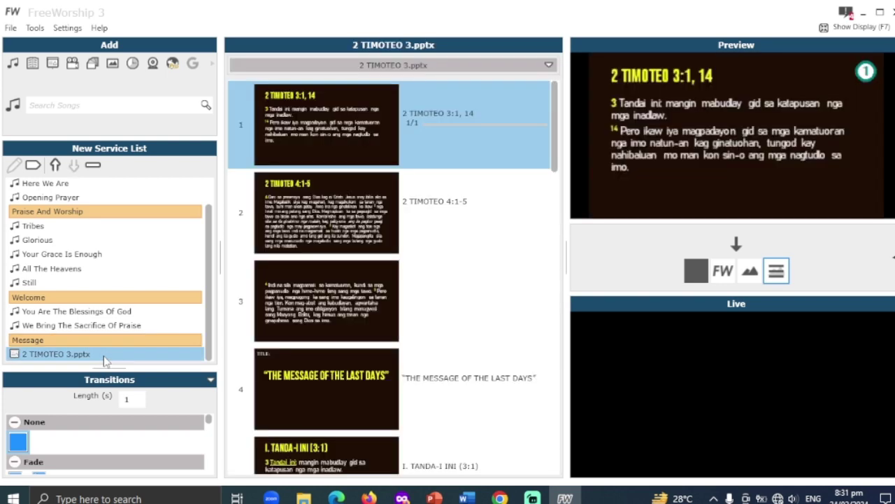
click(51, 108)
click(33, 165)
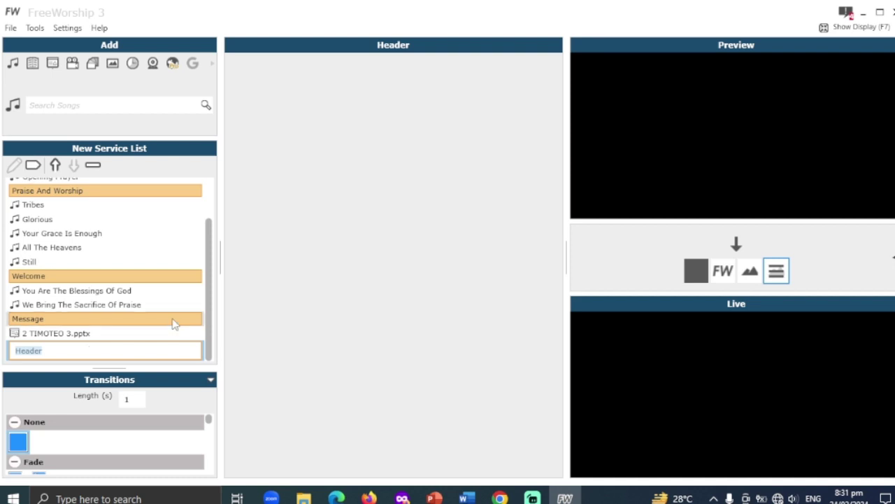
text(Closi)
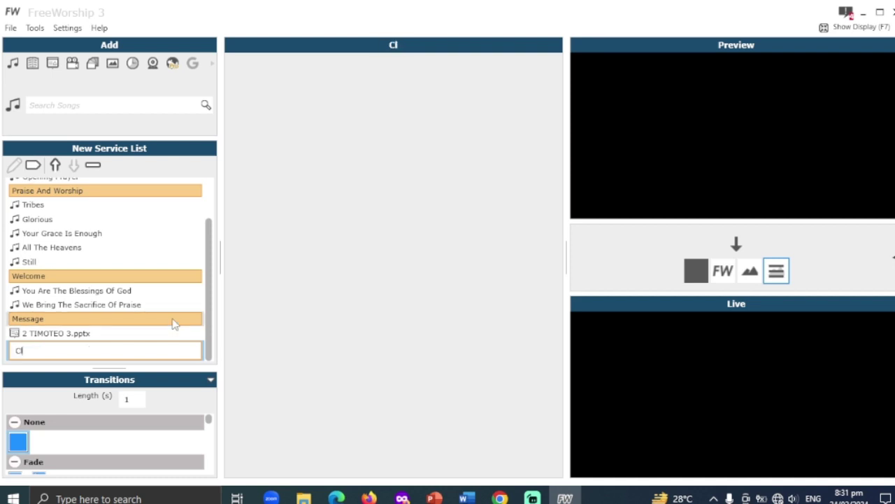
key(BackSpace)
key(BackSpace)
key(BackSpace)
key(BackSpace)
key(BackSpace)
text(Announ)
text(ceme)
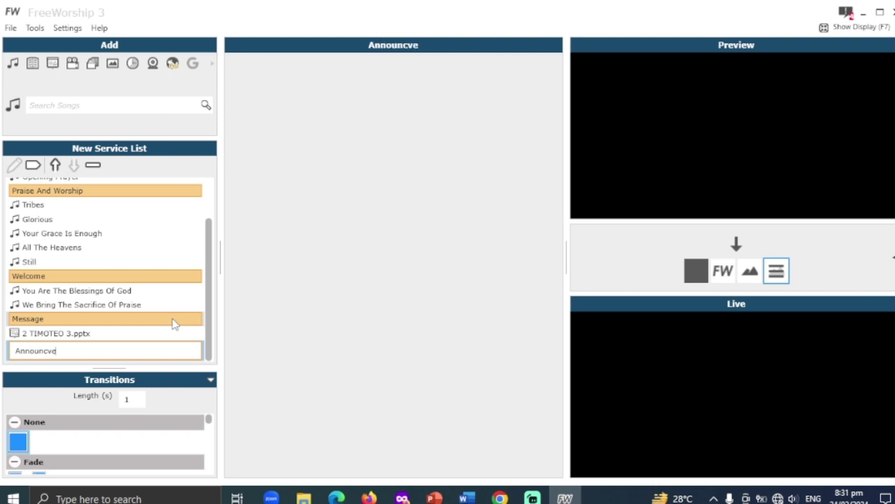
key(BackSpace)
key(BackSpace)
key(BackSpace)
text(em)
text(t)
key(BackSpace)
key(BackSpace)
text(nt)
key(BackSpace)
key(BackSpace)
text(ment)
key(Return)
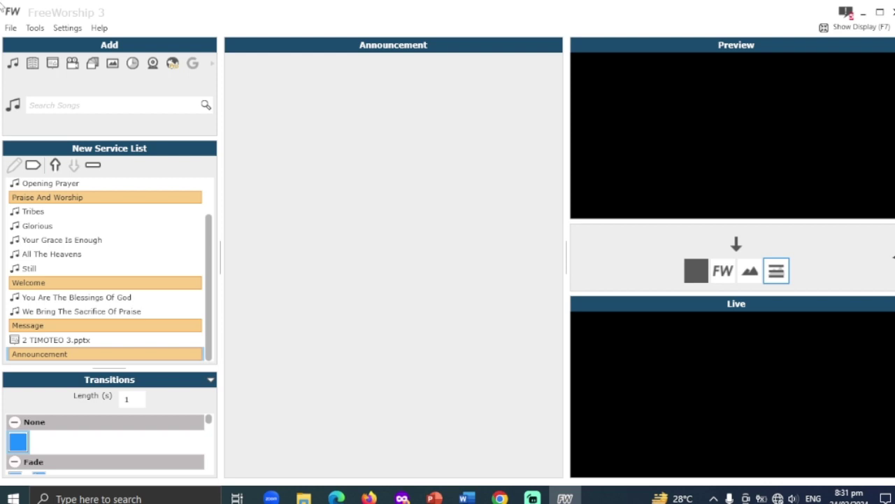
Step: Create a new song entry titled "announcement"
click(35, 28)
click(53, 52)
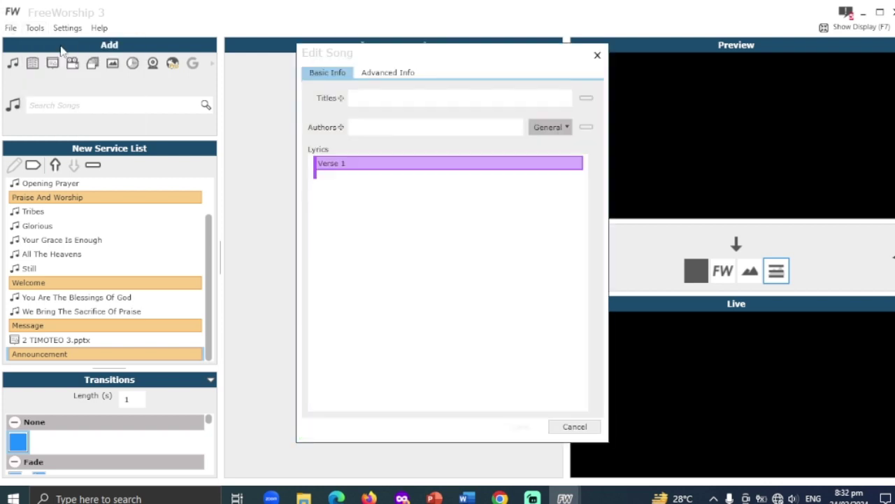
text(a)
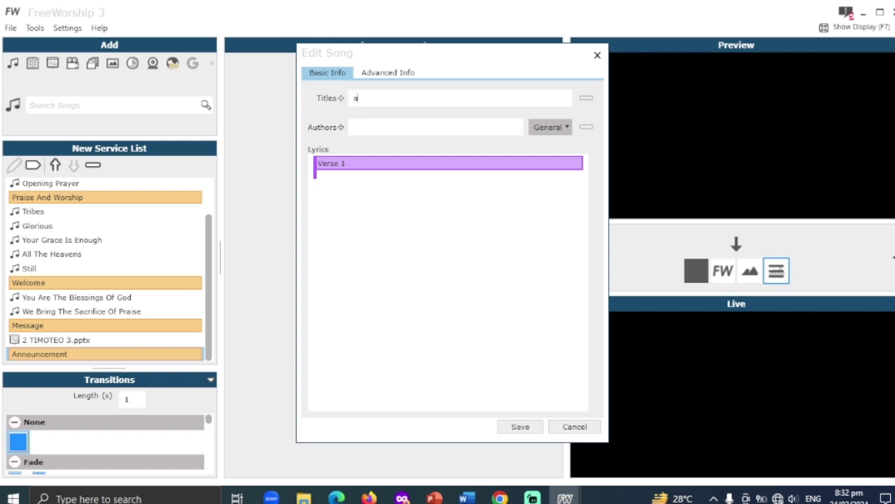
text(nnouncem)
text(ent)
Step: Enter the verse lines "CHURCH ANNIVERSARY", "February 20, 2024" and "CBF Church" as the announcement's lyrics and save the entry
text(CHURCH ANNIV)
text(ERSARY)
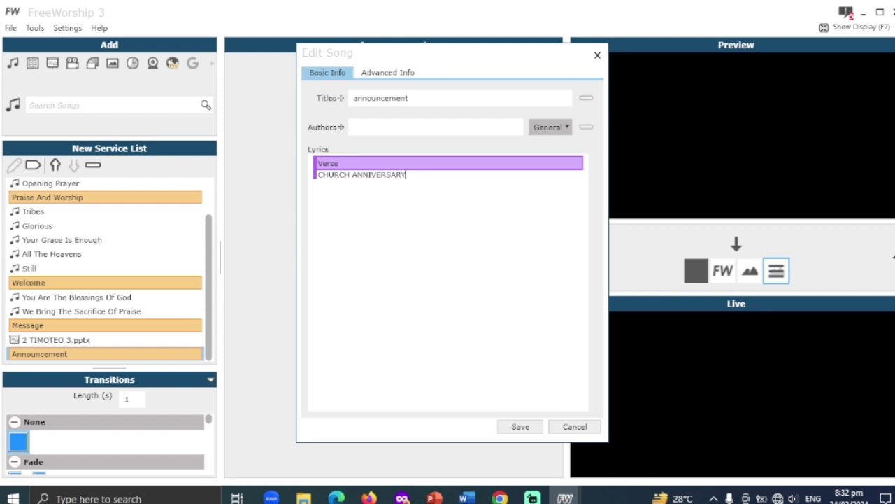
key(Return)
text(February 20, 2024)
key(Return)
text(CBF)
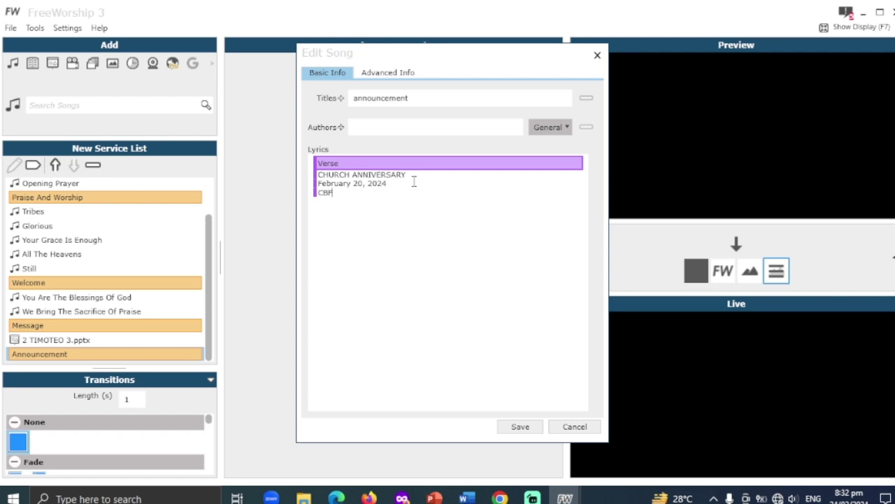
text( Church)
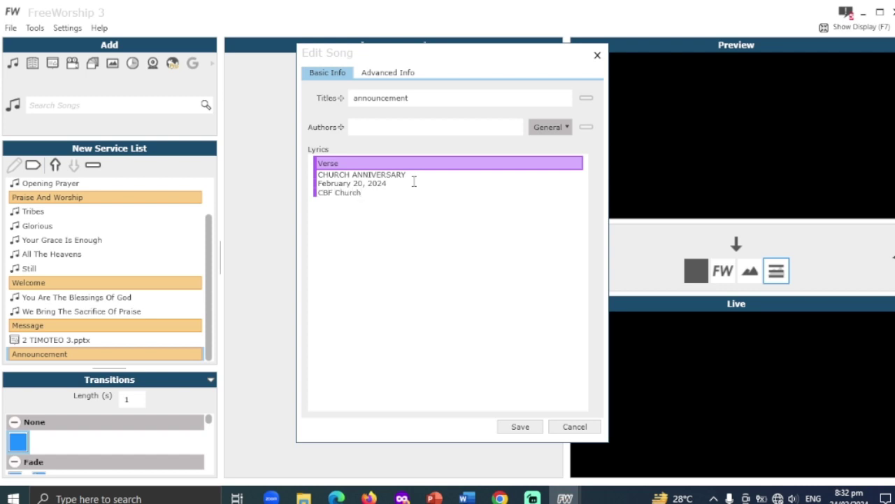
click(517, 426)
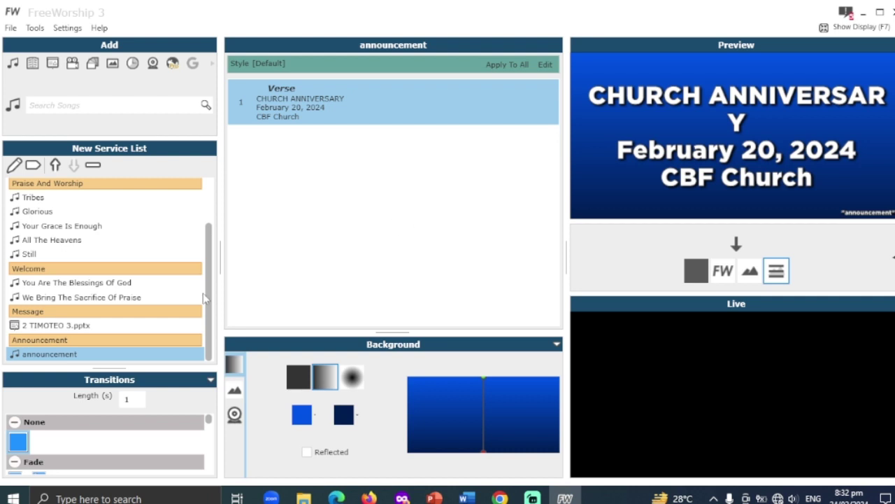
Step: Edit the announcement item so its first line reads "CHURCH ANNIVERSARY AND THANKSGIVING CELEBRATION", and save it
right_click(130, 356)
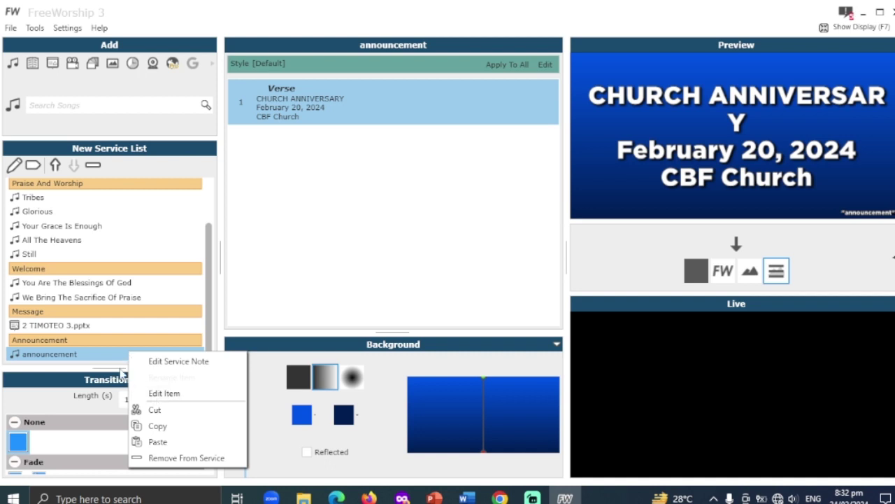
click(164, 394)
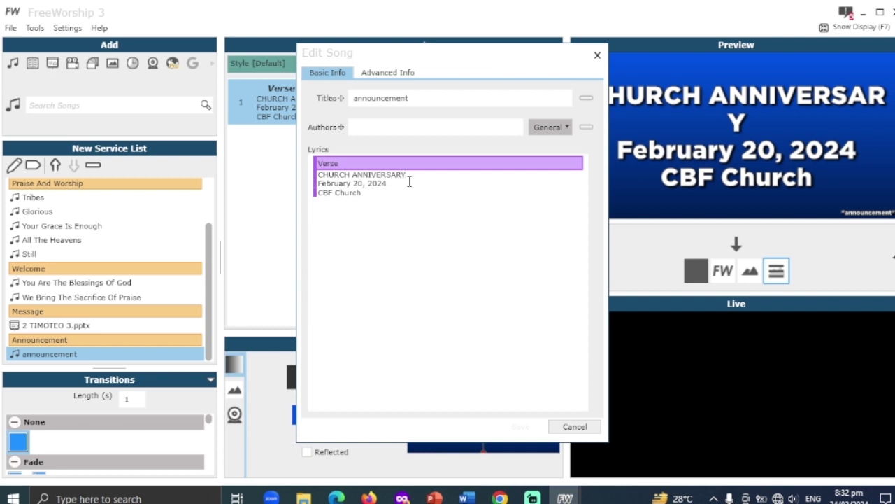
text(a)
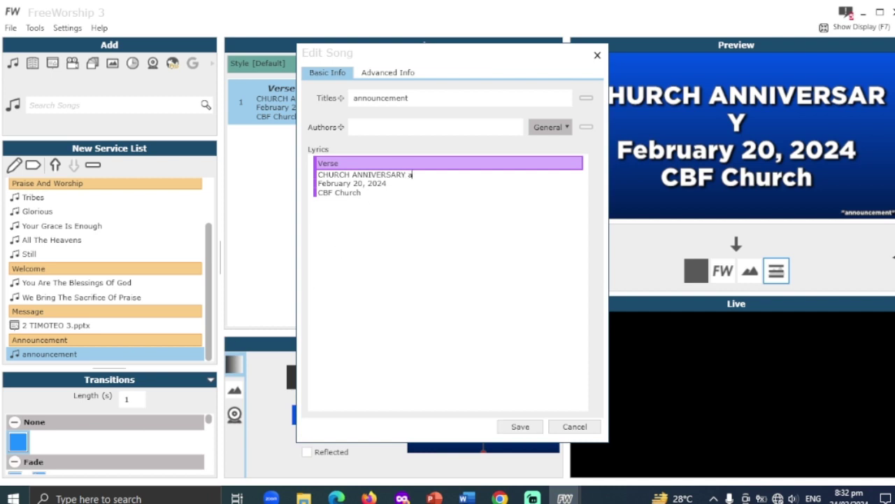
text(nd the)
key(BackSpace)
key(BackSpace)
key(BackSpace)
key(BackSpace)
key(BackSpace)
key(BackSpace)
key(BackSpace)
text(AND THANKA)
key(BackSpace)
text(SGIVNG)
key(BackSpace)
key(BackSpace)
text(ING CEL)
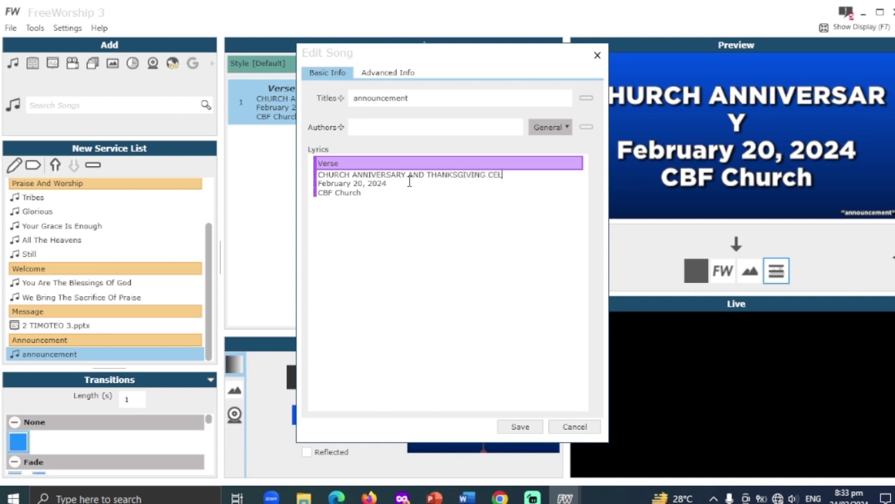
text(EBRATION)
click(518, 427)
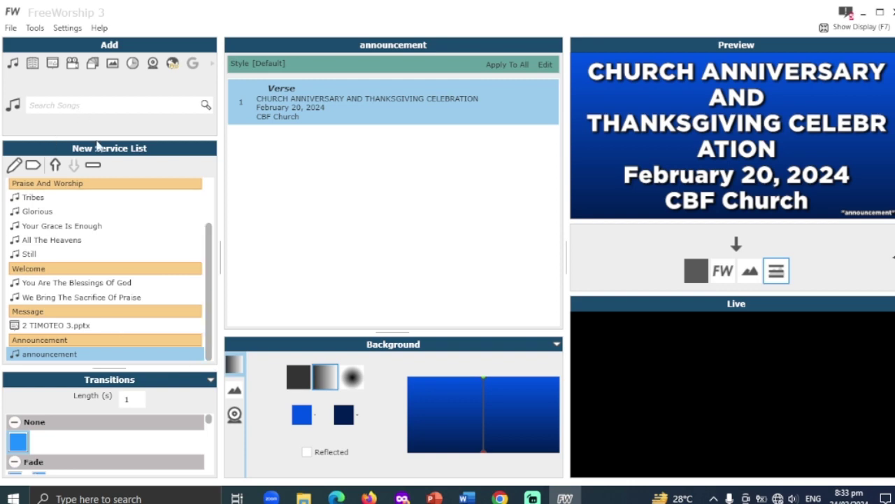
Step: Add a section header named "Closing Prayer" to the service list below the announcement item
click(39, 170)
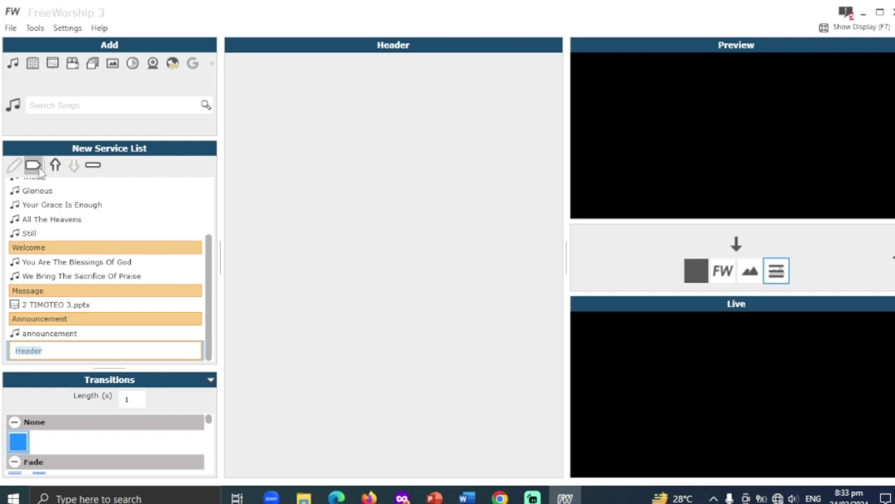
text(C)
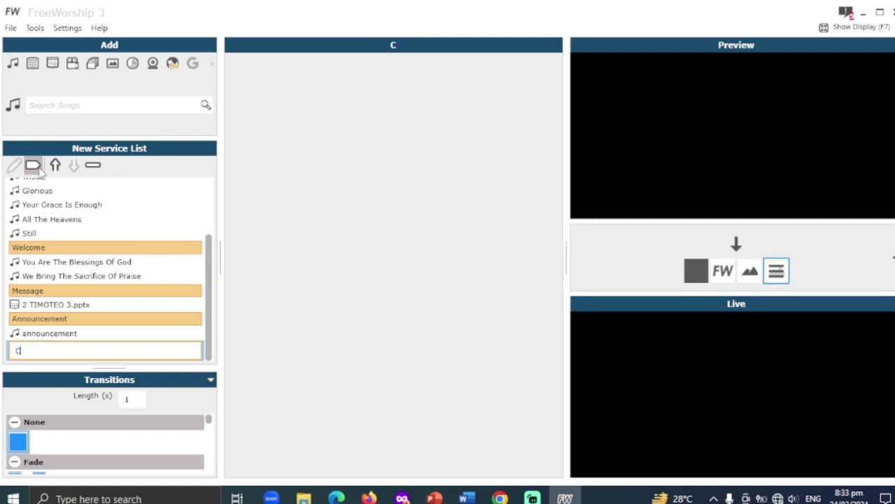
text(losing Prayer)
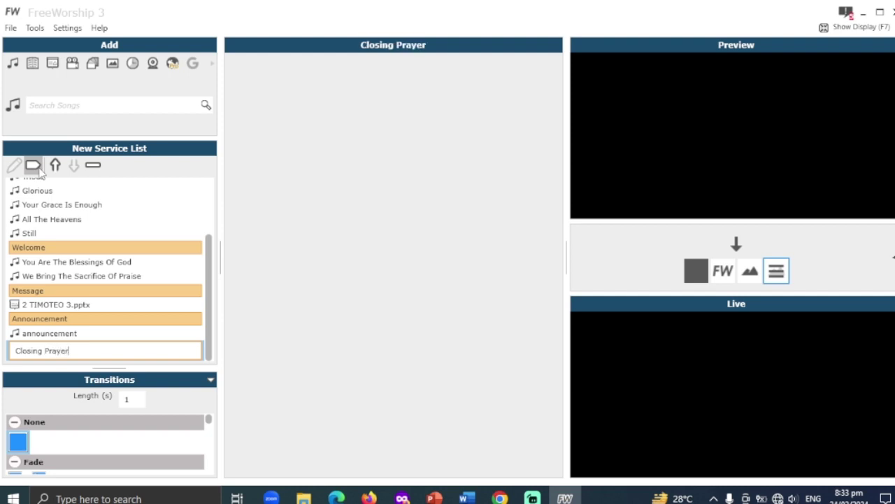
key(Return)
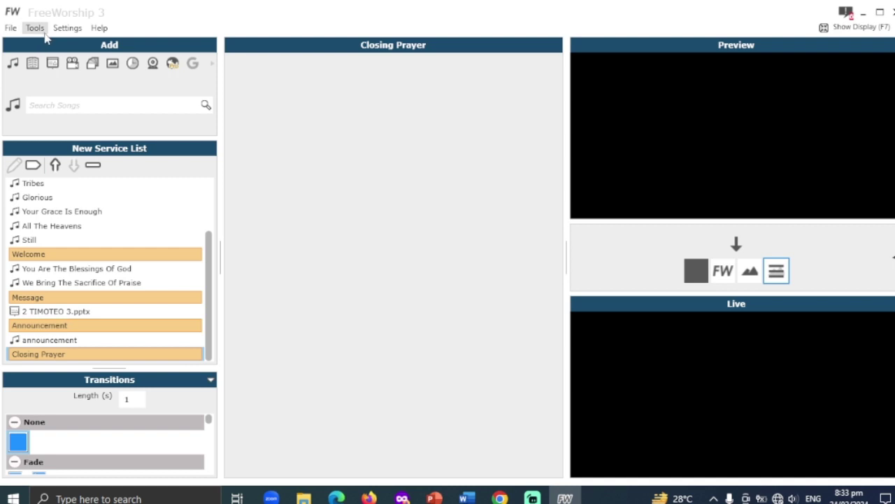
Step: Search the songs for "god i" and add God Is Here below the Closing Prayer header
click(67, 105)
text(god il)
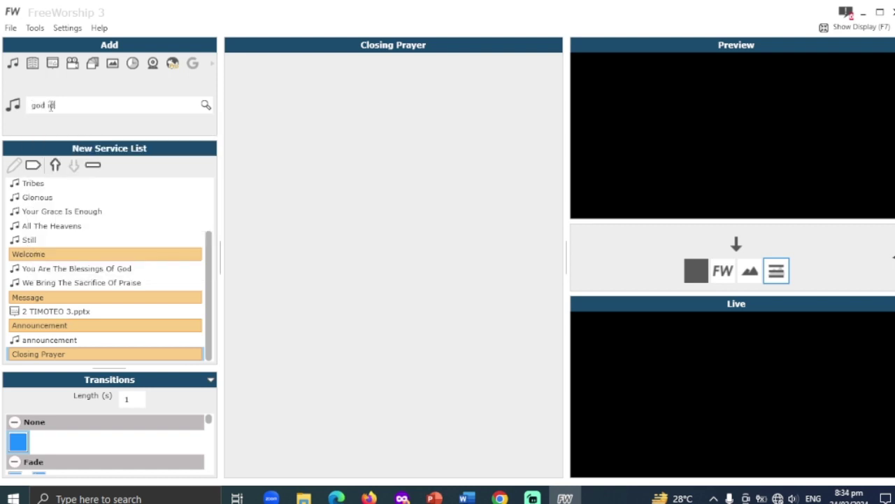
key(BackSpace)
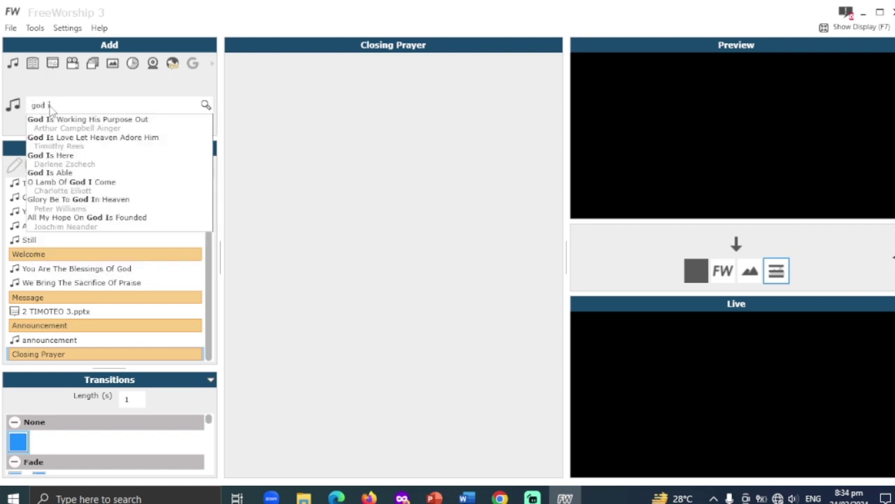
click(75, 163)
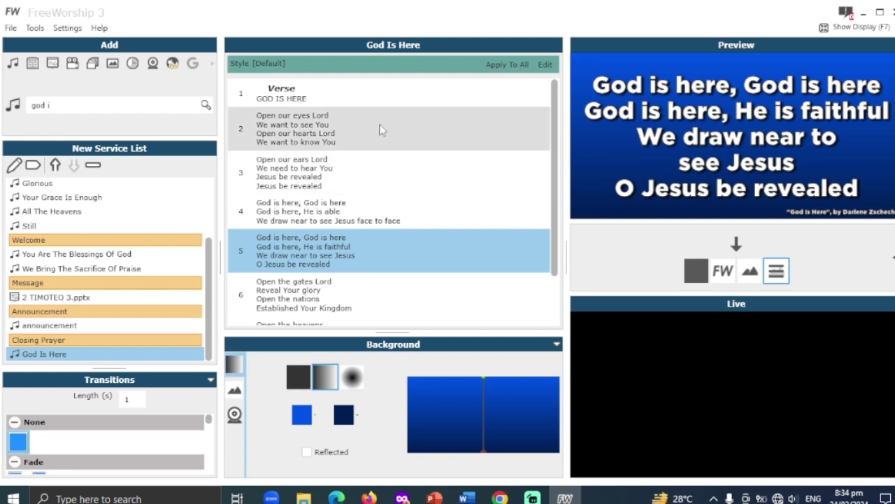
Step: Send the God Is Here title slide to the live output and step through its verses to slide 7, "Open the heavens"
click(391, 105)
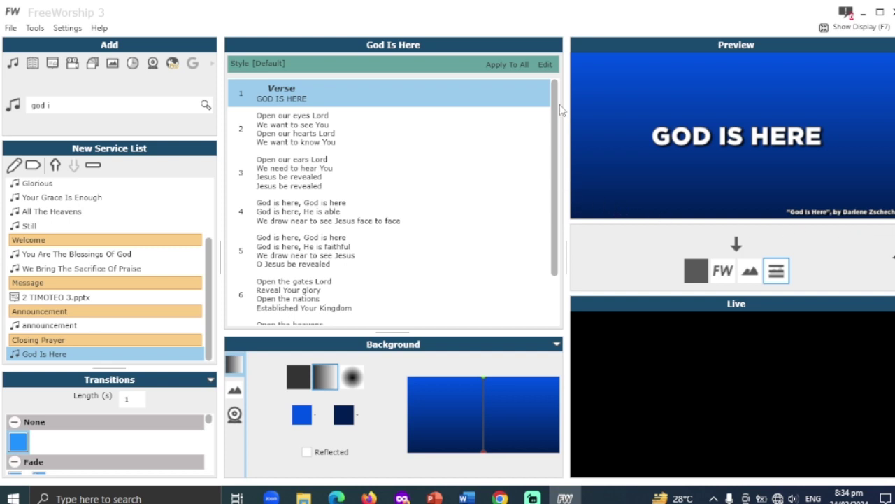
click(755, 240)
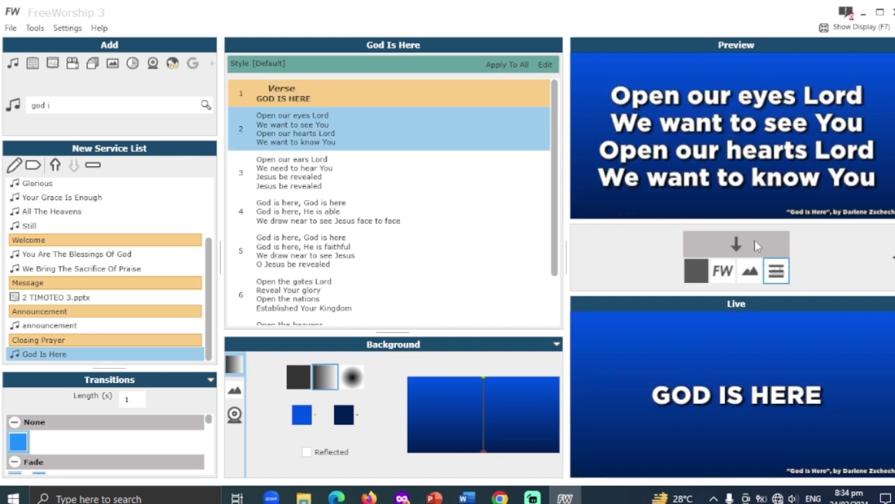
click(453, 173)
click(450, 212)
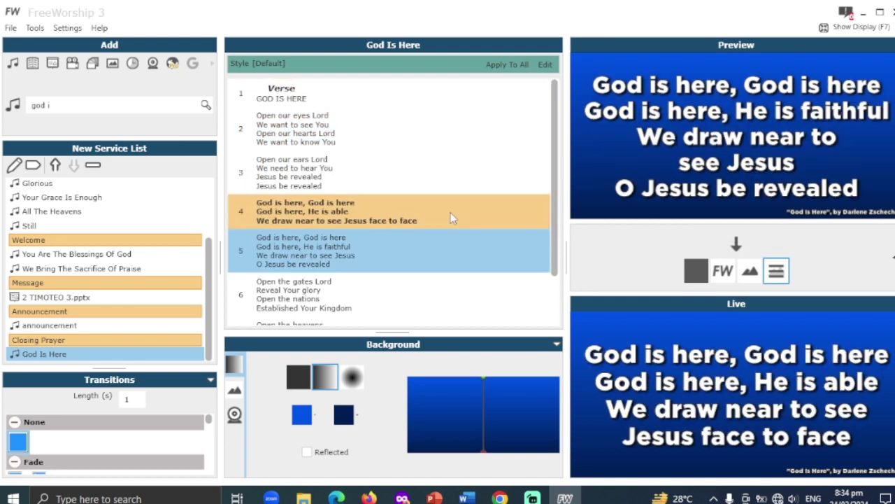
click(447, 260)
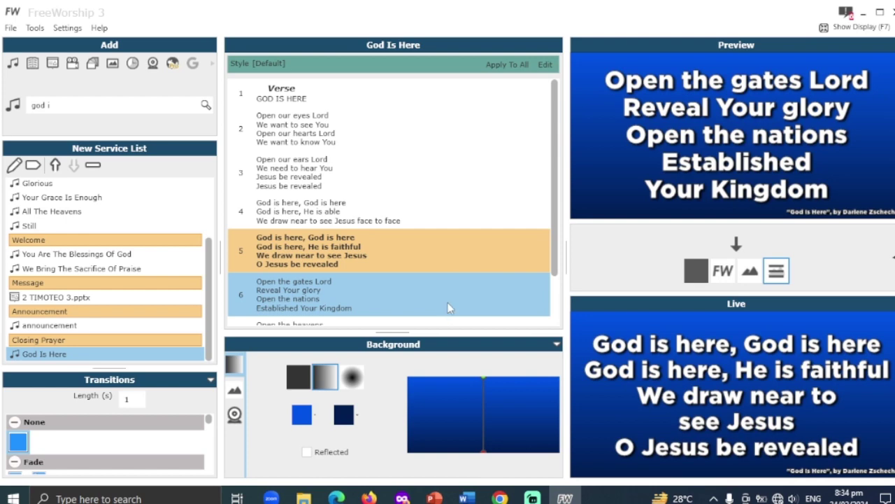
click(448, 301)
click(442, 274)
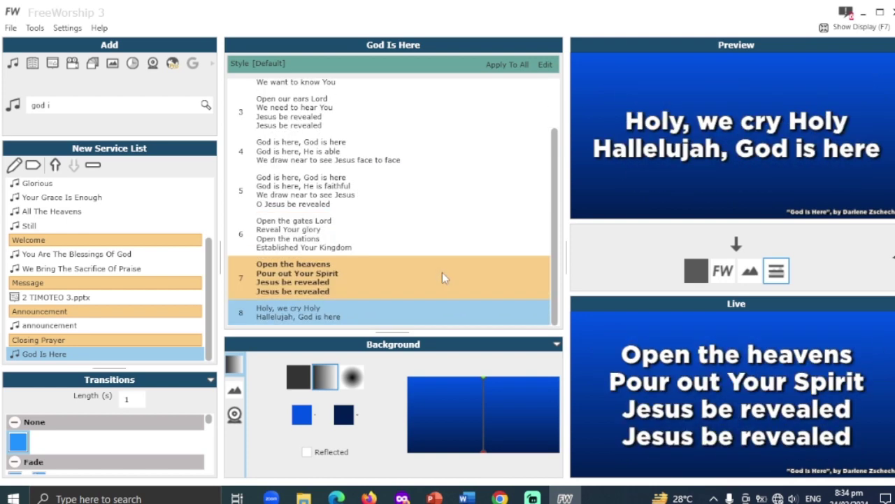
Step: Switch the live output to background only, and return it to showing the content
click(761, 271)
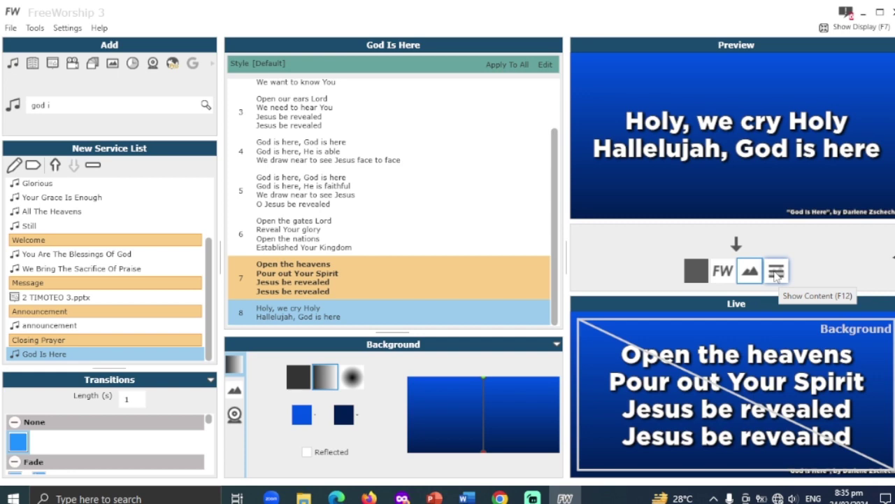
click(775, 276)
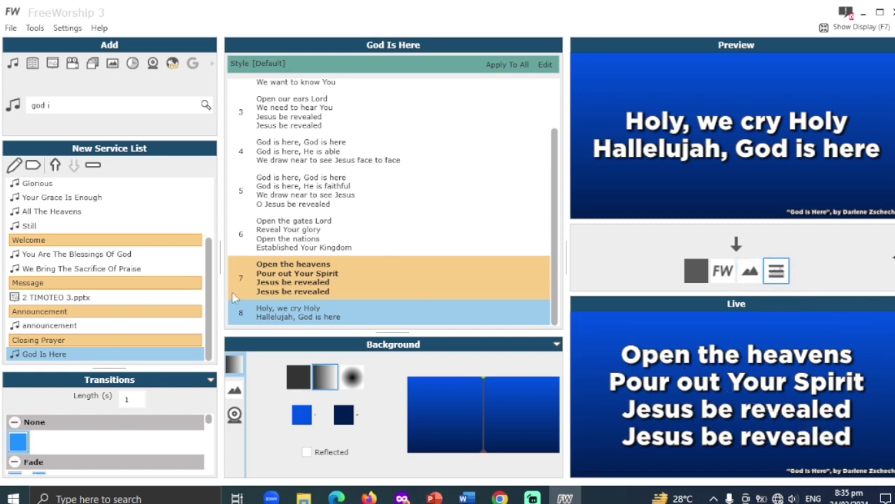
scroll(145, 276, up, 2)
scroll(144, 268, down, 3)
Step: Save the service list to the Desktop as "february 2024 sunday worship service"
click(10, 31)
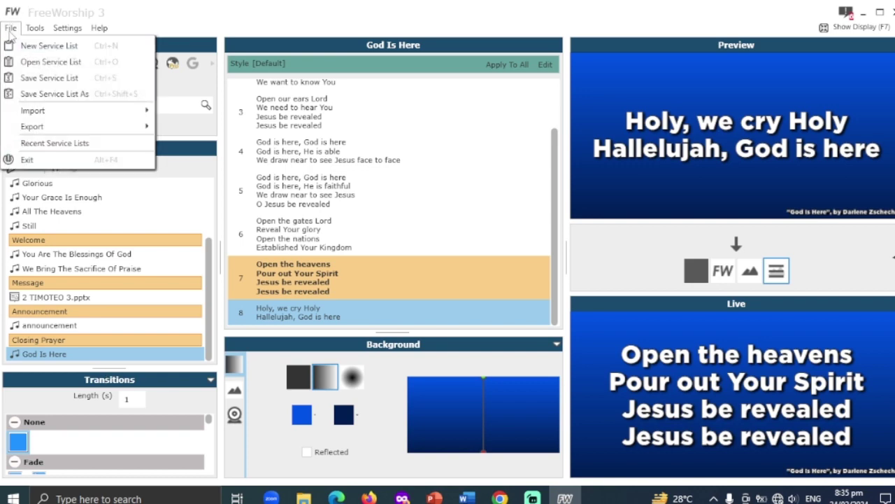
click(56, 94)
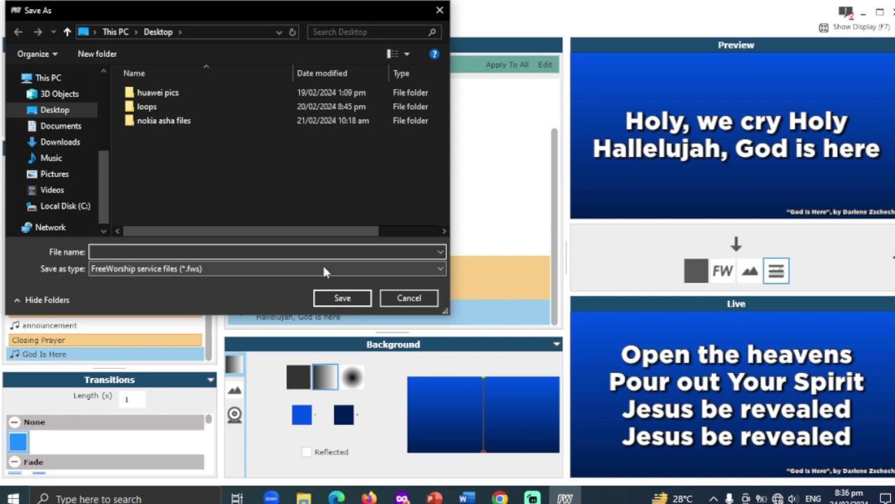
text(february sunday wors)
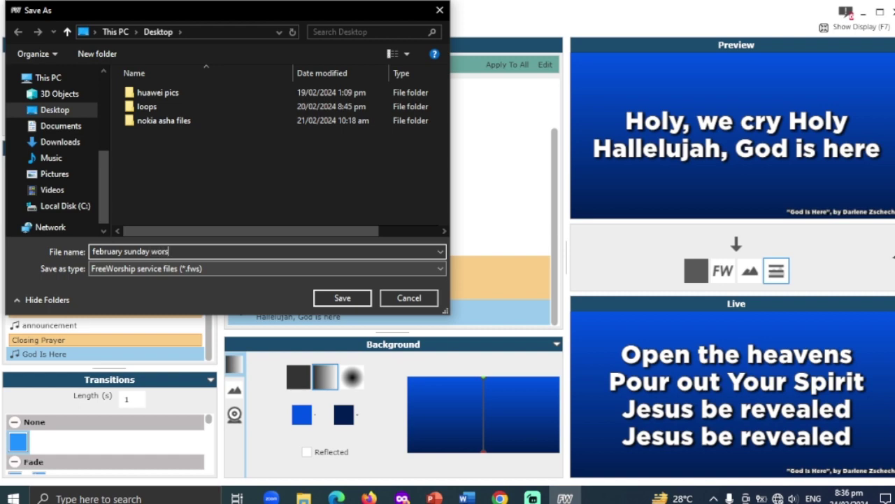
text(hip service)
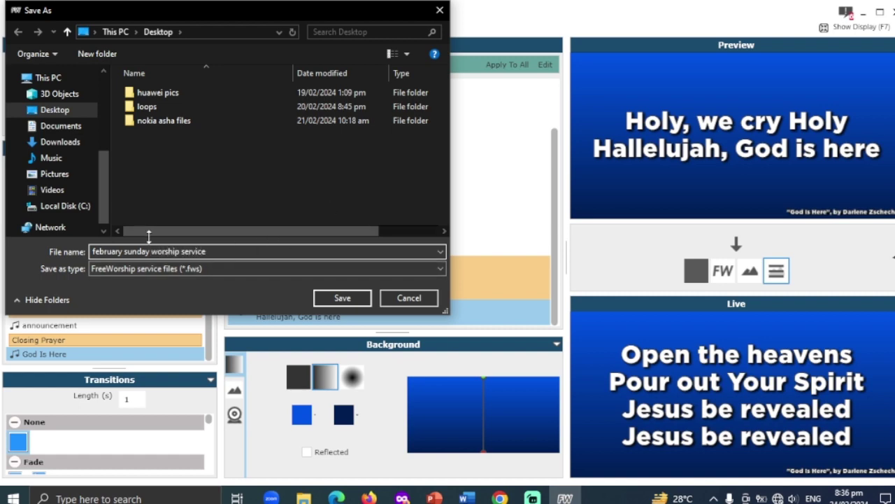
click(125, 251)
text(2024)
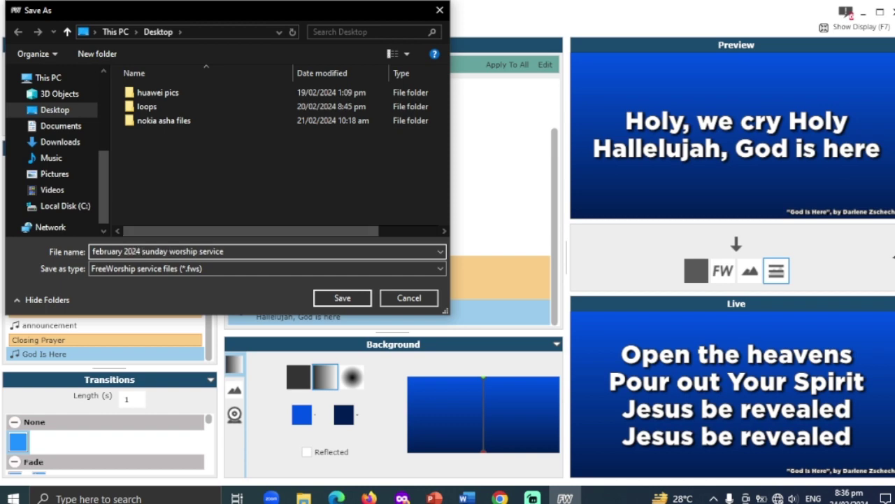
click(320, 300)
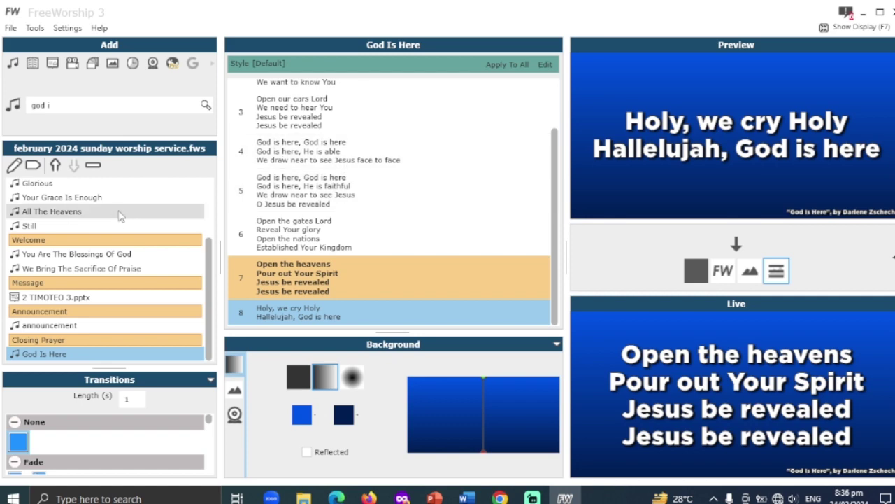
Step: Open the song Tribes from the Praise And Worship section in the preview
scroll(120, 224, up, 2)
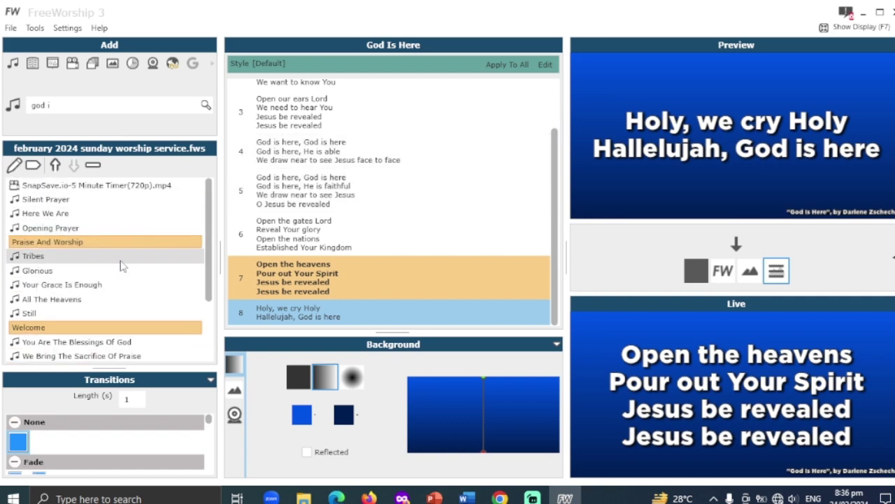
click(122, 264)
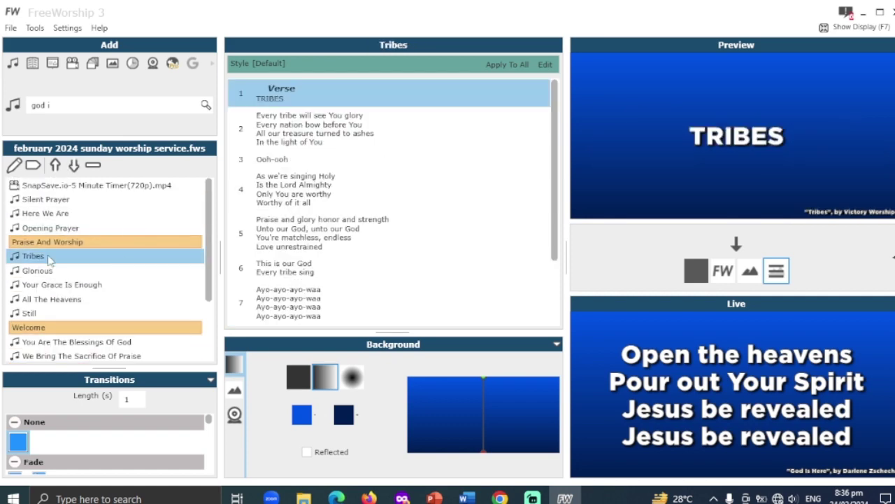
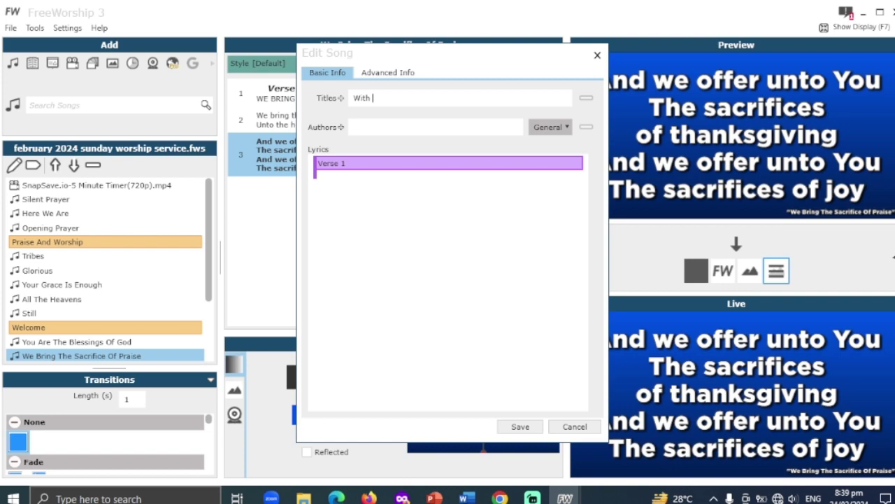
Step: Title the new song "Maghatag Nga May Kalipay" and enter the title in capitals as the first lyrics slide
key(BackSpace)
key(BackSpace)
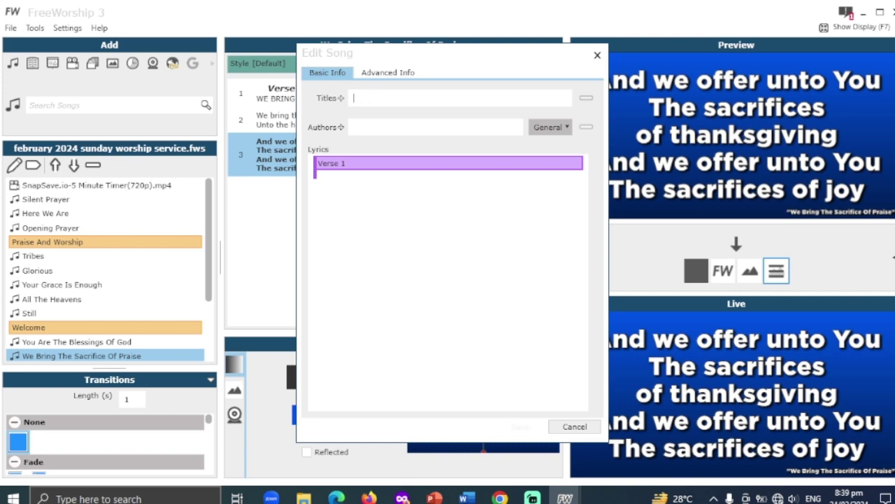
text(M)
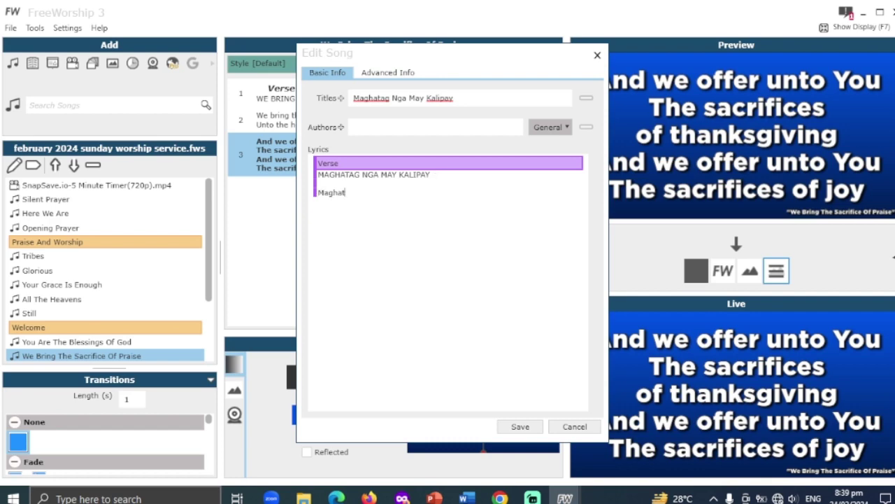
Step: Enter the second slide's lyrics by writing the lines "Maghatag Nga May Kalipay" and "Dira Sa Ginoo" twice
text(ag Nga May Kalipay)
key(Return)
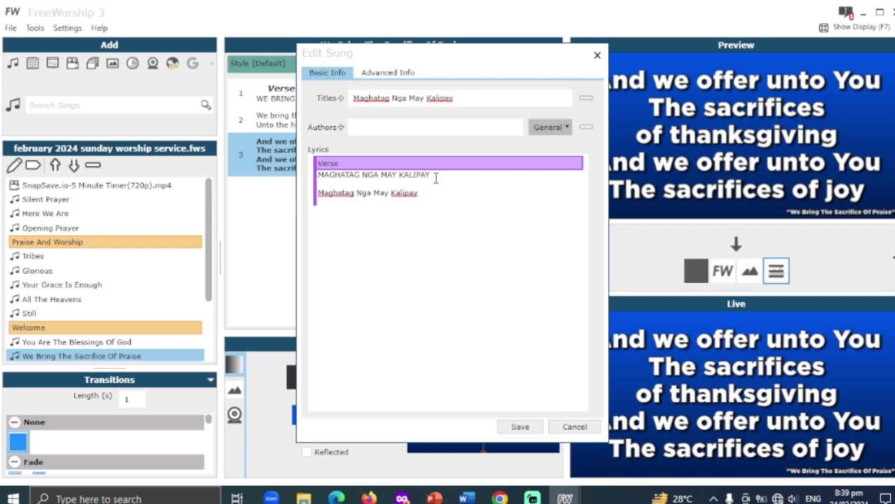
text(Dira Sa Ginoo)
key(Return)
text(Mag)
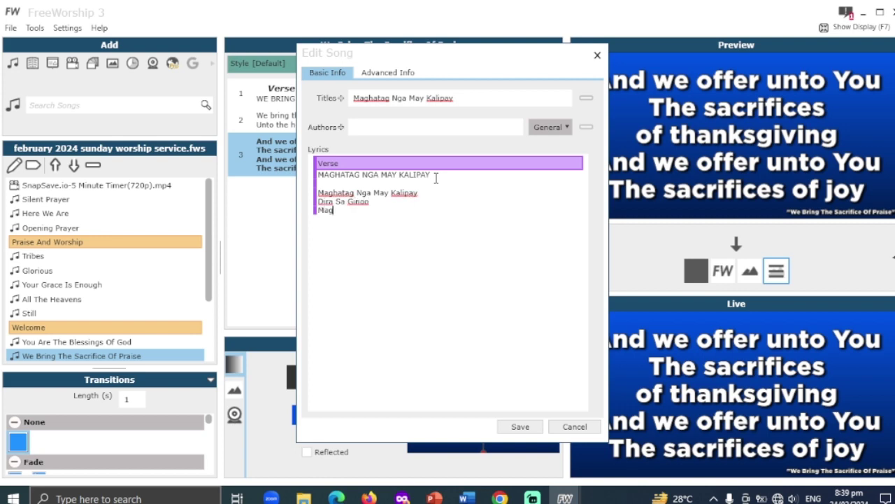
text(hatag NgA)
key(BackSpace)
key(BackSpace)
text(a May Kalipay)
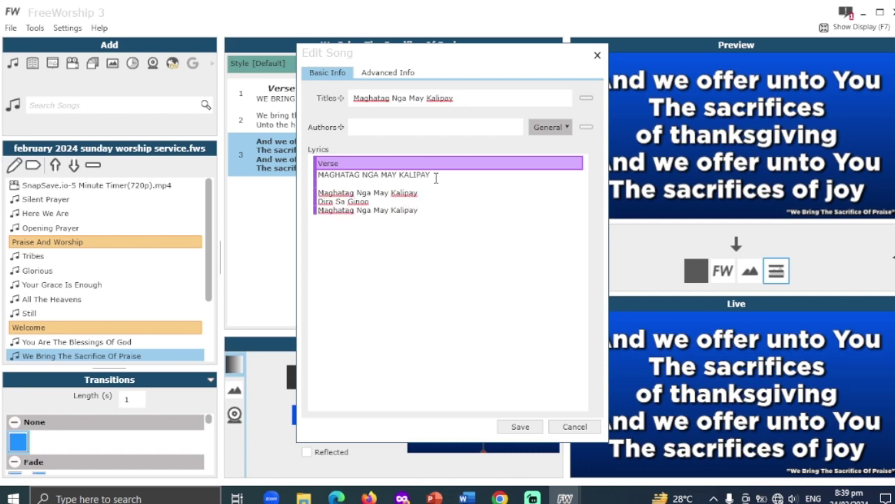
key(Return)
text(Dira Sa Ginoo)
key(Return)
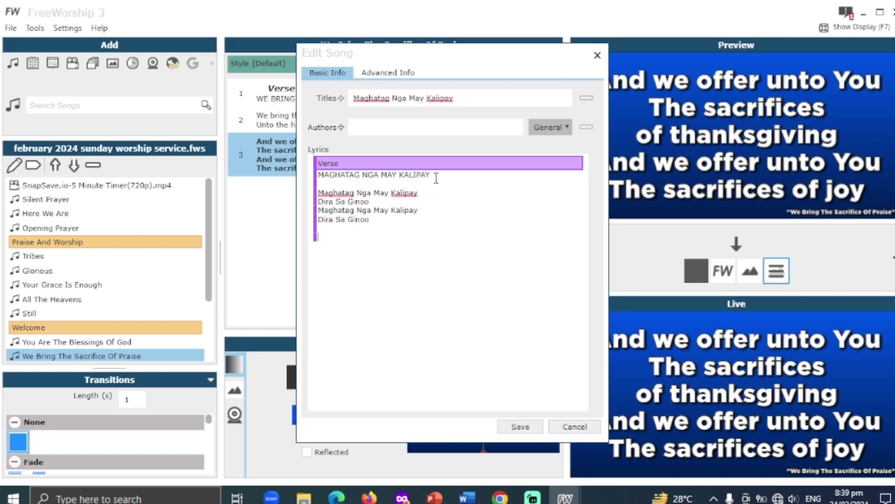
text(V)
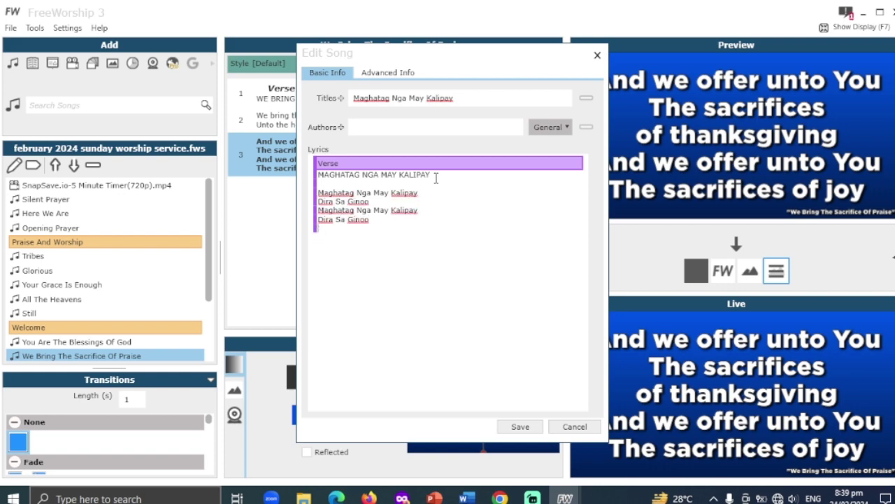
key(BackSpace)
key(Return)
Step: Enter the third slide's lyrics: "Maghatag sa Dios", "Hatagan ta Siya", "Malipayon nga kasingkasing", "Hallelujah"
text(Ma)
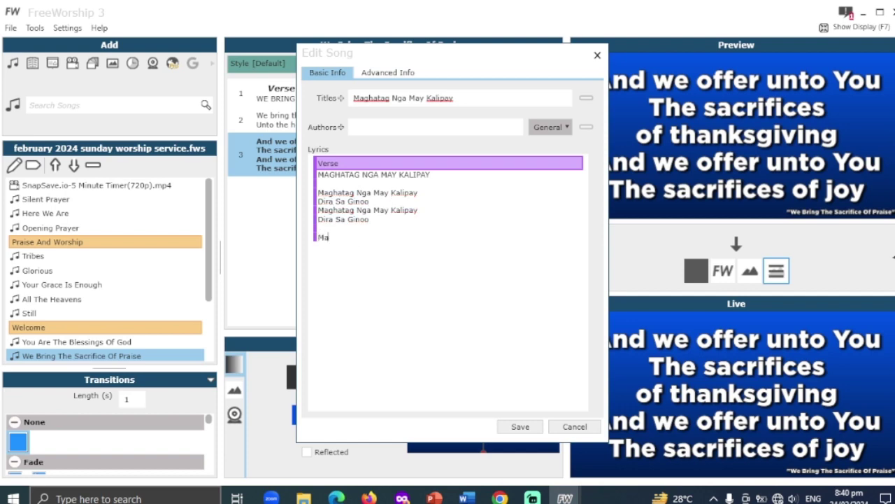
text(gahatag sa Dios)
key(Return)
text(Hatagan)
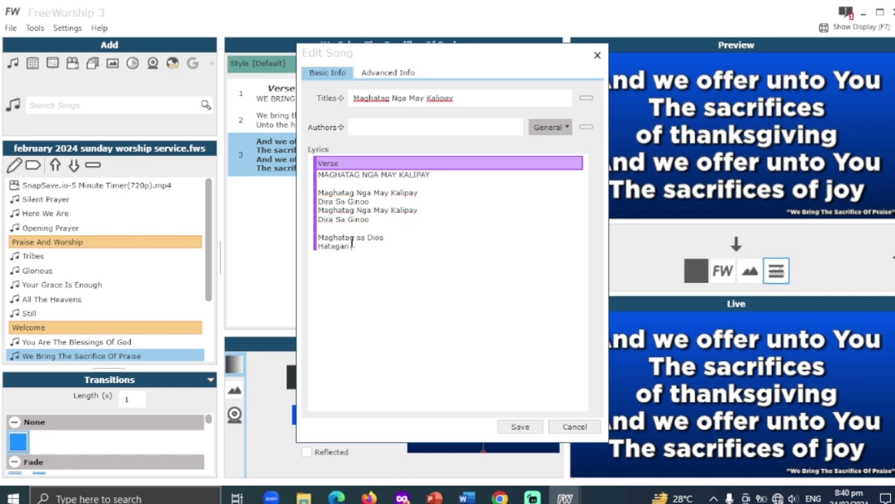
text( sa Siya)
key(Return)
text(Malipayon nga ka)
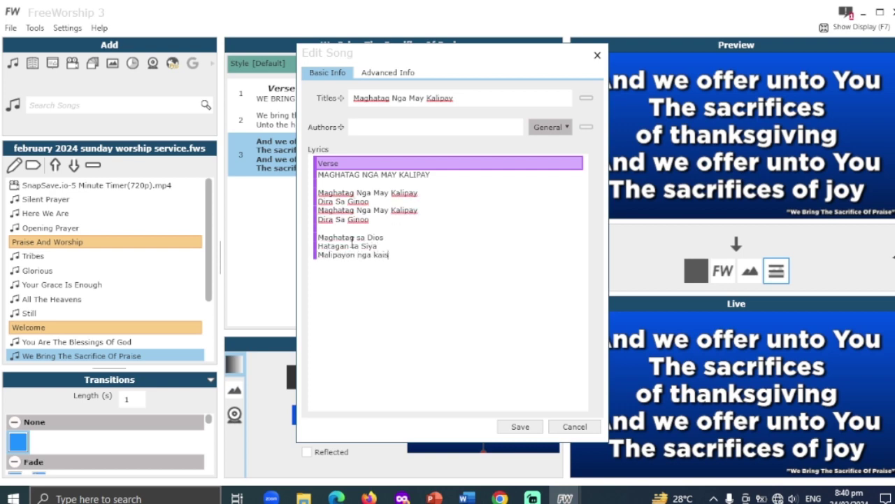
text(singkas)
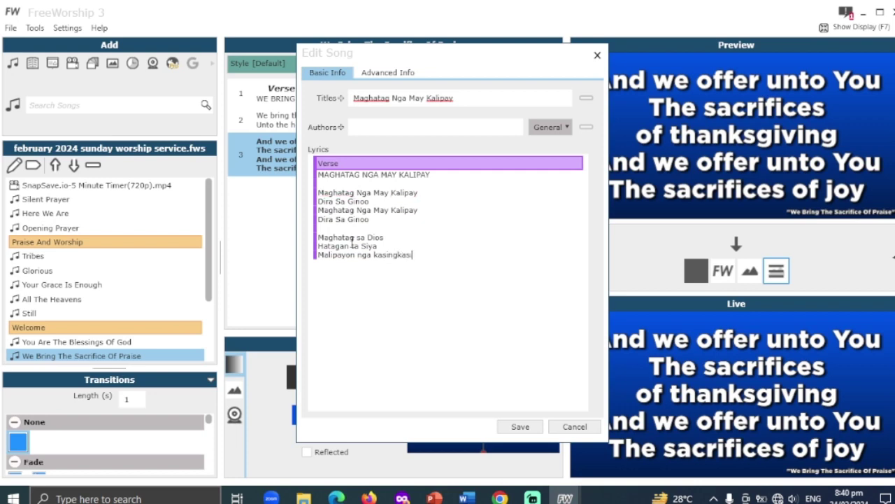
text(ing)
key(Return)
text(Hallelujah)
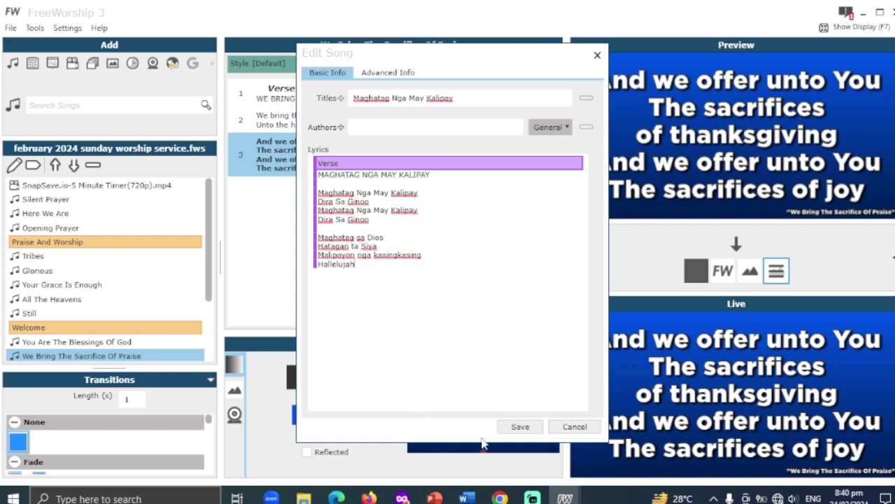
Step: Save the new song and move it below We Bring The Sacrifice Of Praise in the service list
click(531, 428)
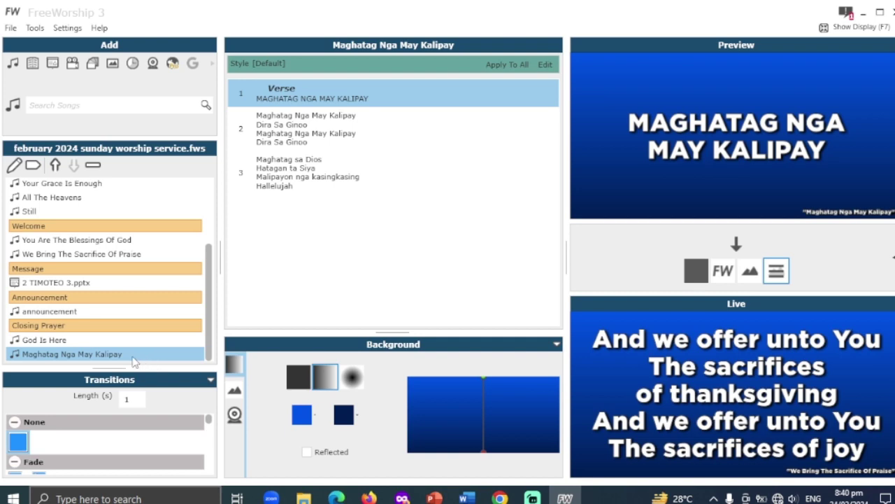
drag(135, 360, 139, 262)
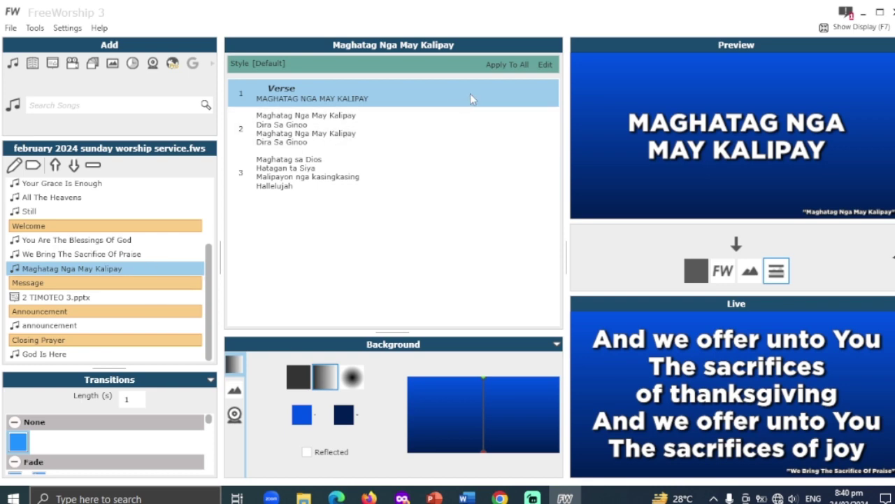
Step: Send the title slide of Maghatag Nga May Kalipay to the live output and advance through to slide 3
double_click(437, 104)
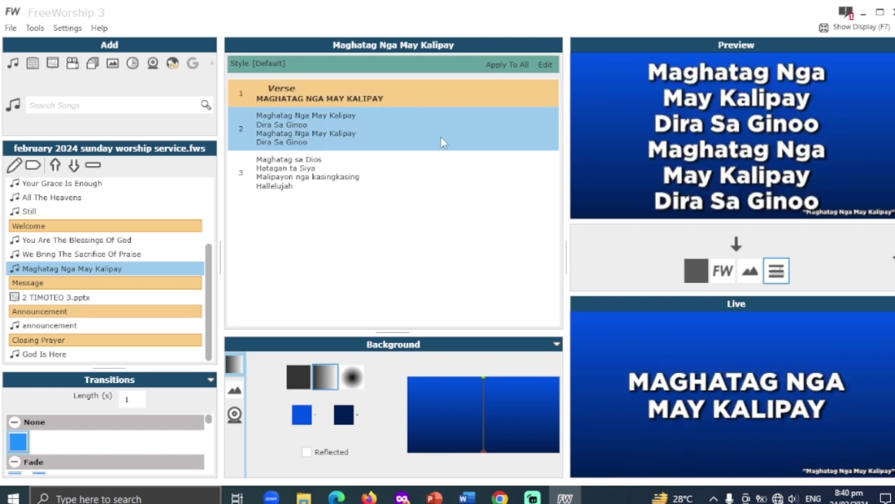
click(739, 244)
click(739, 245)
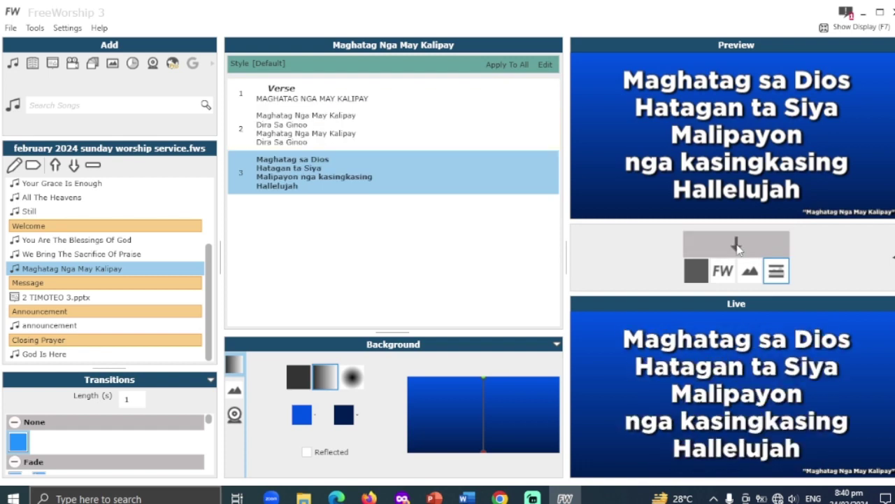
Step: Set the magenta and red light-streak loop as the background of Maghatag Nga May Kalipay, scaled to fill the whole screen
click(235, 392)
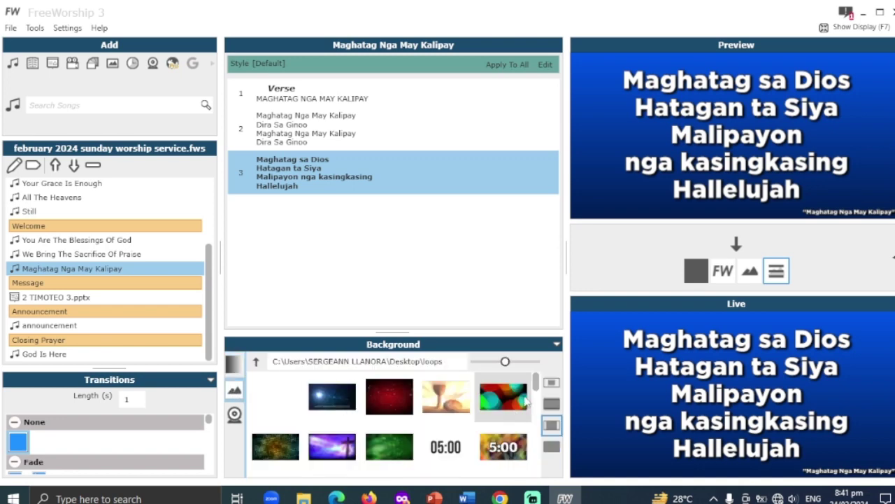
scroll(548, 384, down, 3)
drag(536, 402, 537, 425)
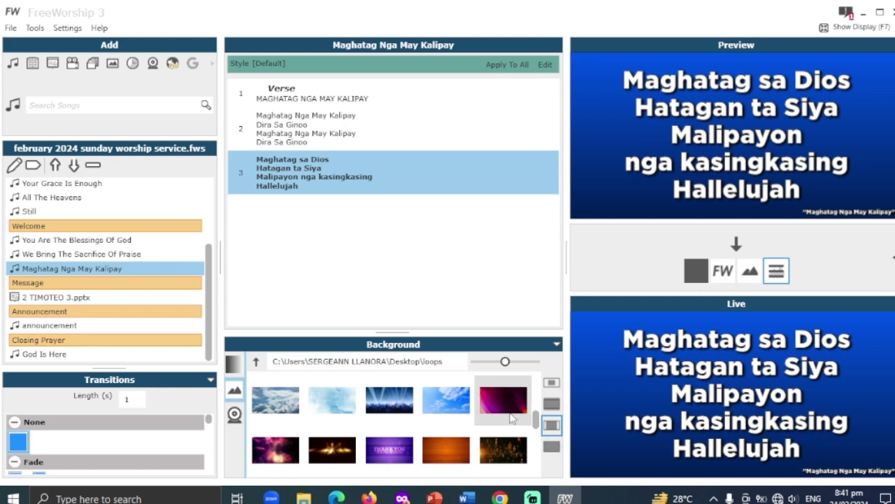
click(507, 412)
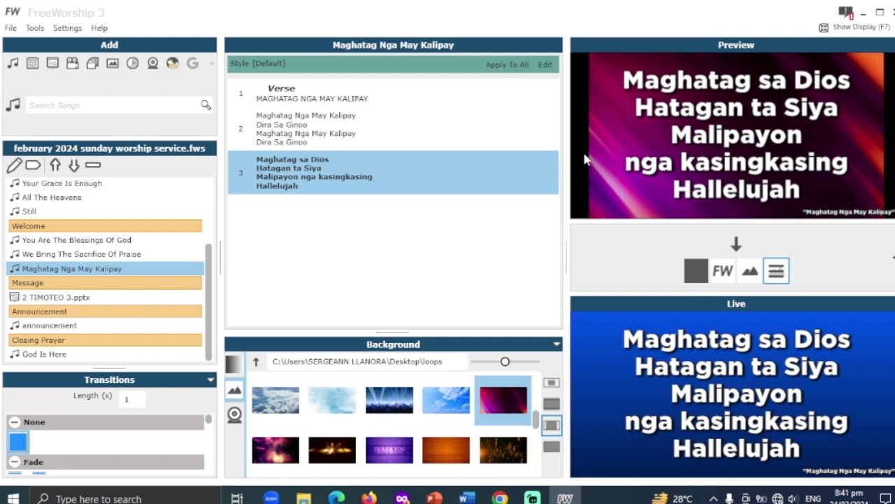
click(552, 450)
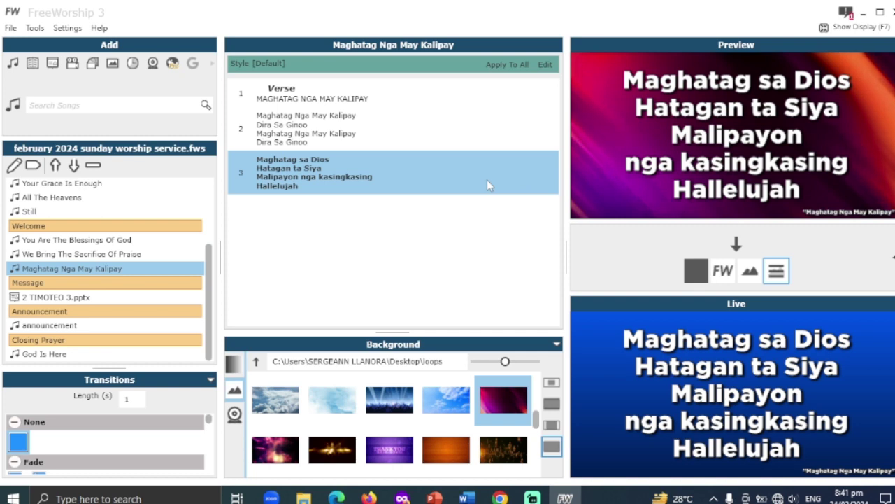
Step: Send slide 3 of Maghatag Nga May Kalipay live with its new background, and return the live output to the title slide
click(750, 243)
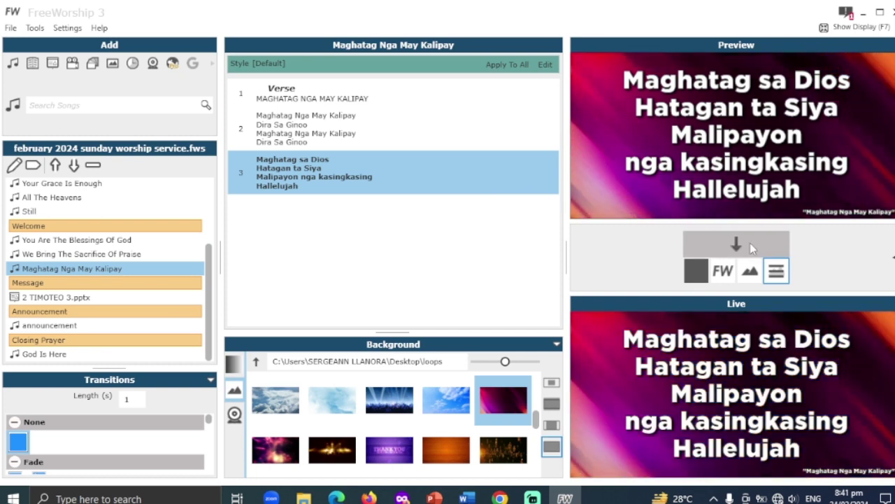
click(450, 134)
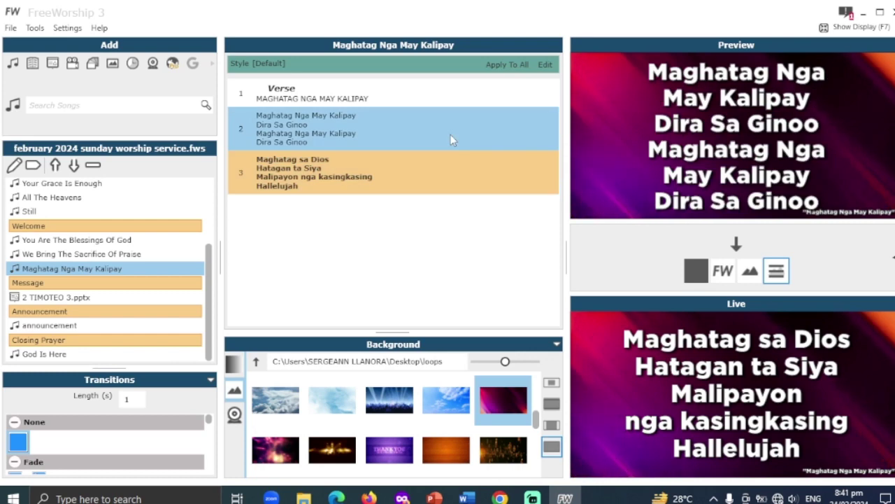
double_click(434, 100)
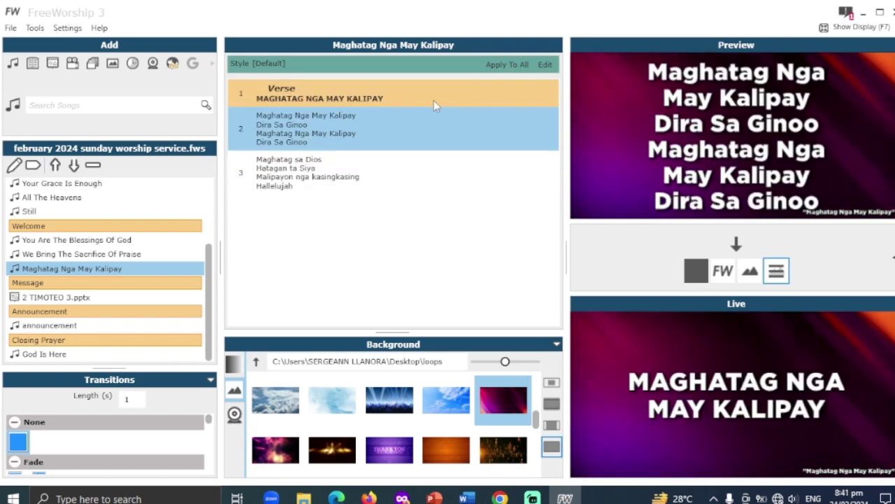
Step: Apply the magenta and red light-streak loop background to the song All The Heavens
click(99, 202)
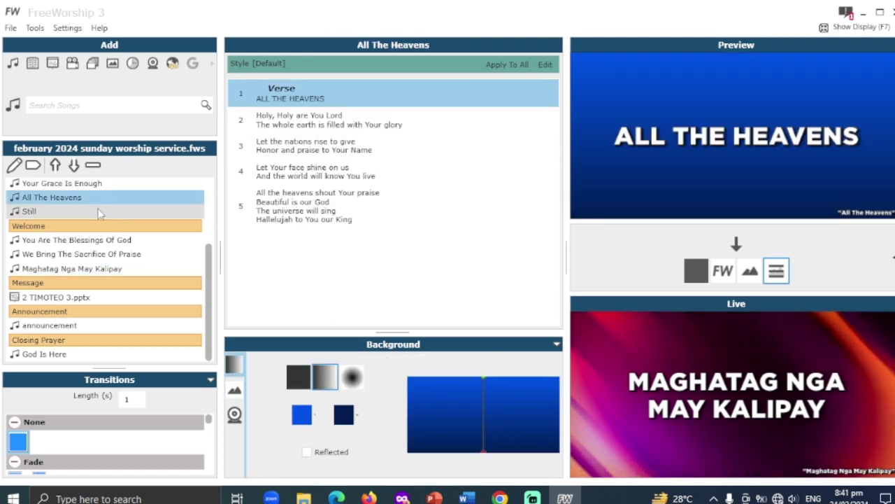
scroll(108, 214, up, 2)
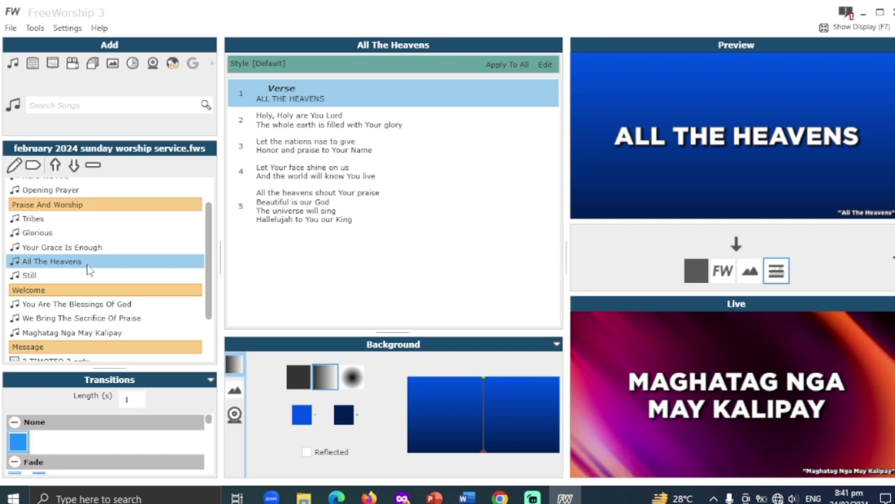
click(234, 394)
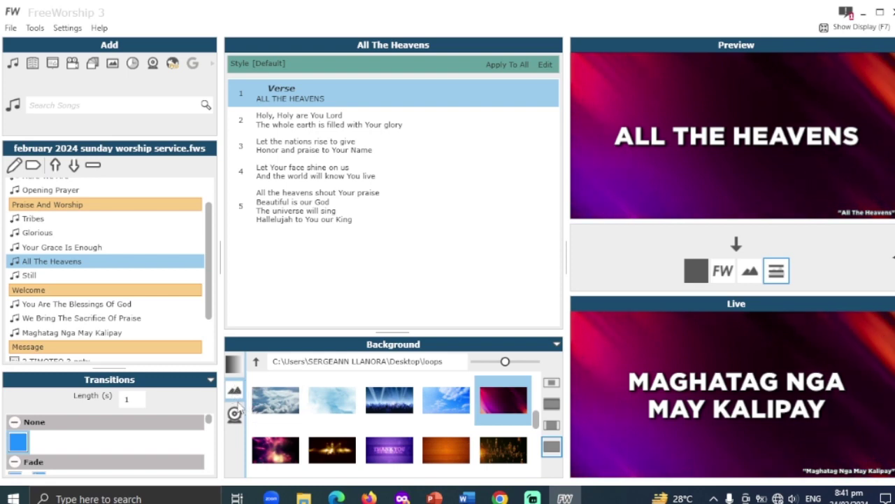
Step: Change the background of All The Heavens to the cloudy sky loop and send slides 2 through 5 live in order
click(277, 405)
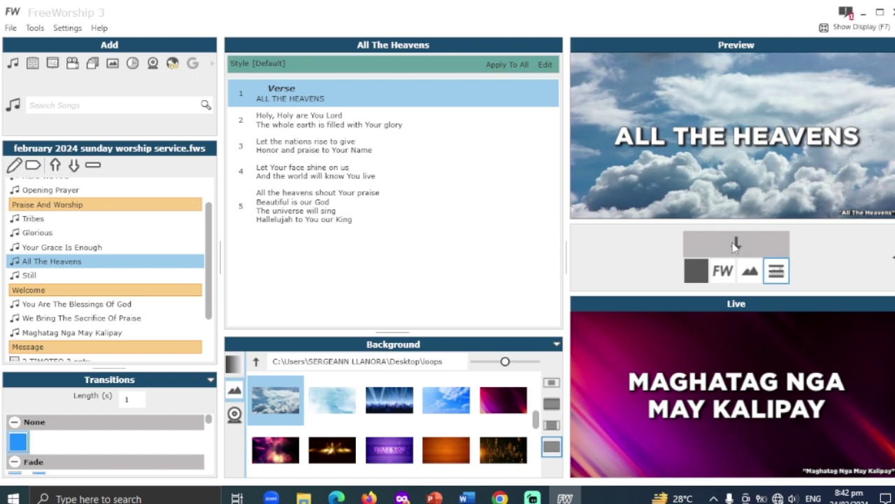
double_click(445, 127)
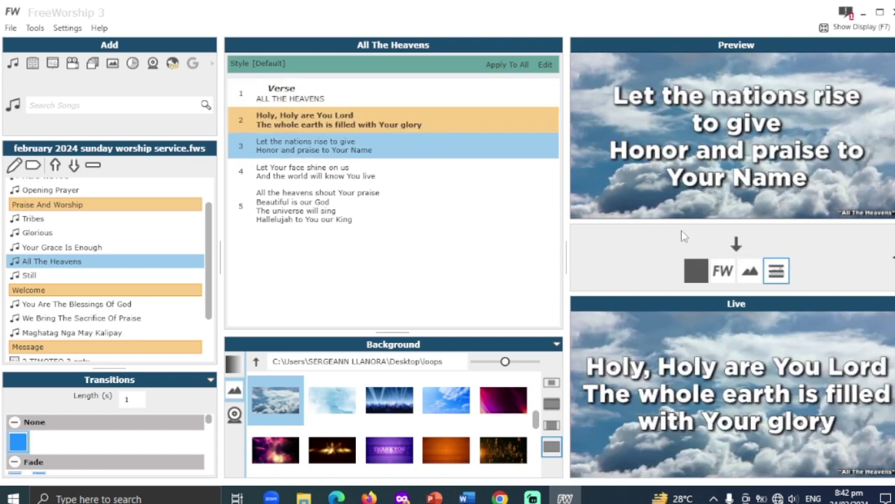
click(735, 245)
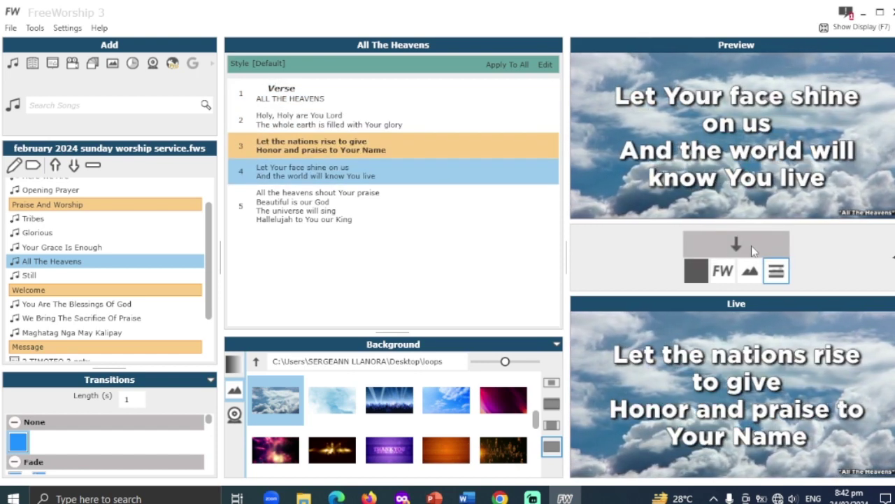
click(736, 244)
click(747, 253)
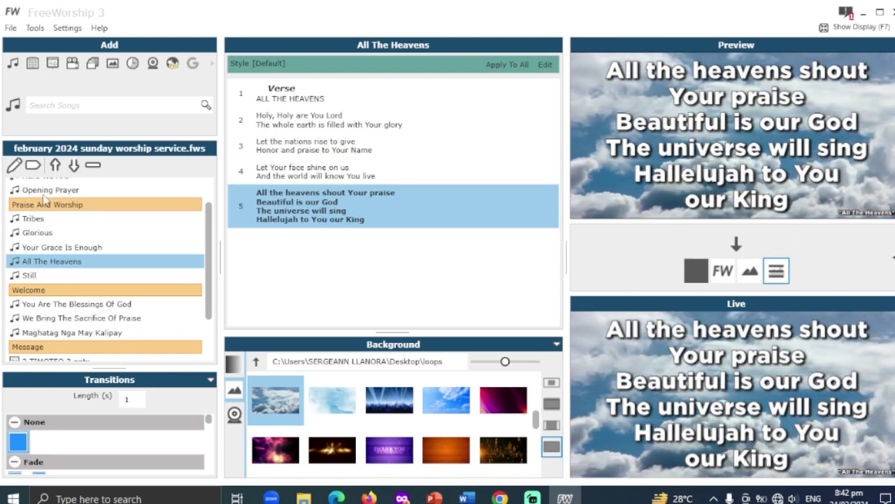
Step: Apply the orange glowing-particle loop background to Your Grace Is Enough and send its title slide and slide 2 live
click(96, 247)
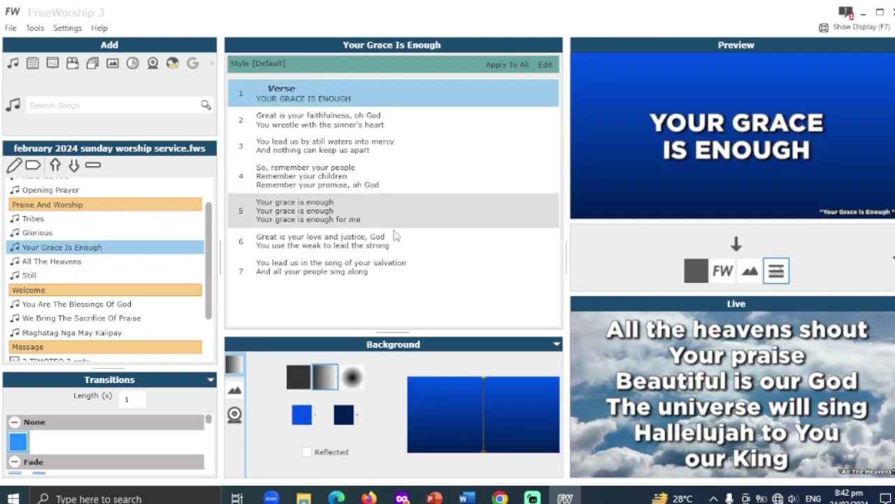
click(234, 392)
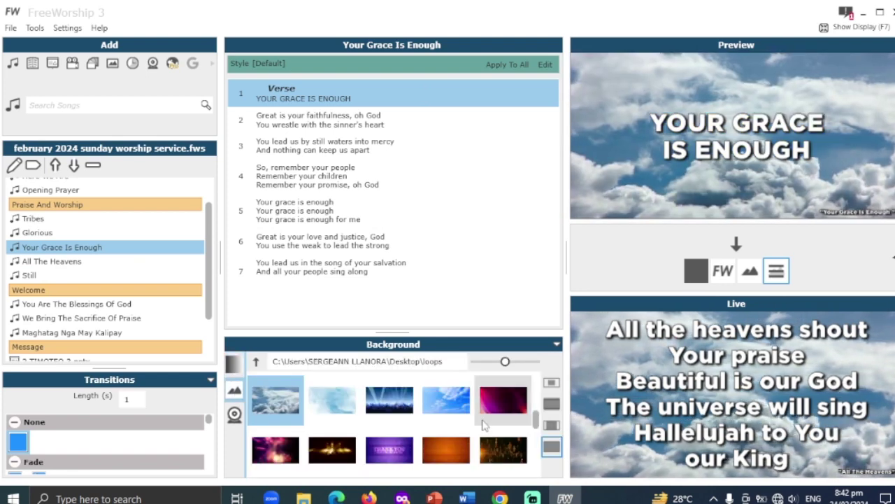
click(445, 450)
click(743, 245)
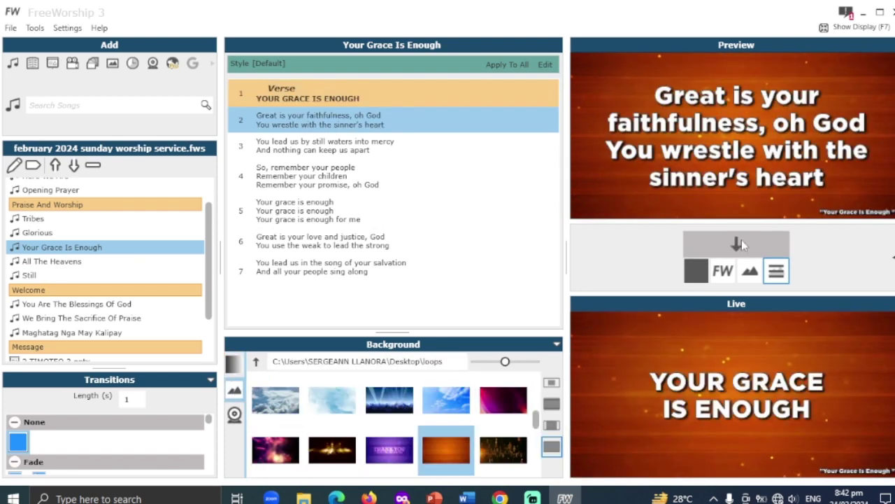
click(743, 246)
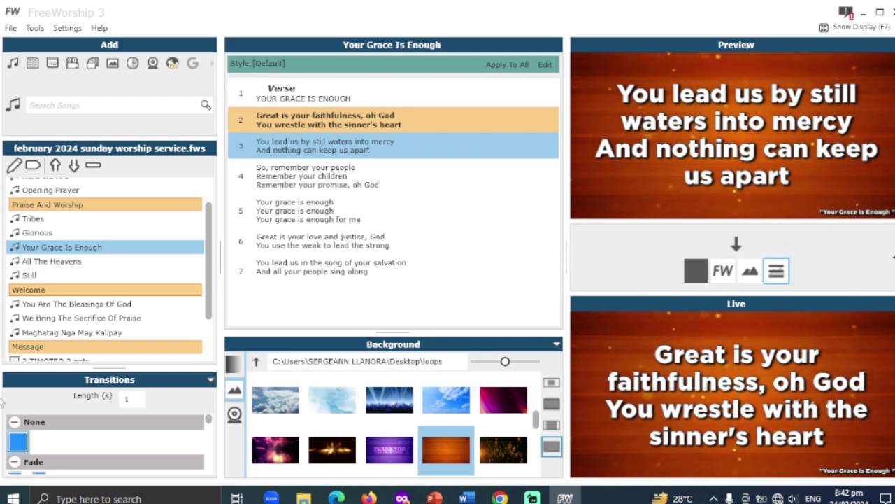
Step: Check the remaining service list items down to God Is Here and open the file commands for the service list
scroll(149, 336, down, 3)
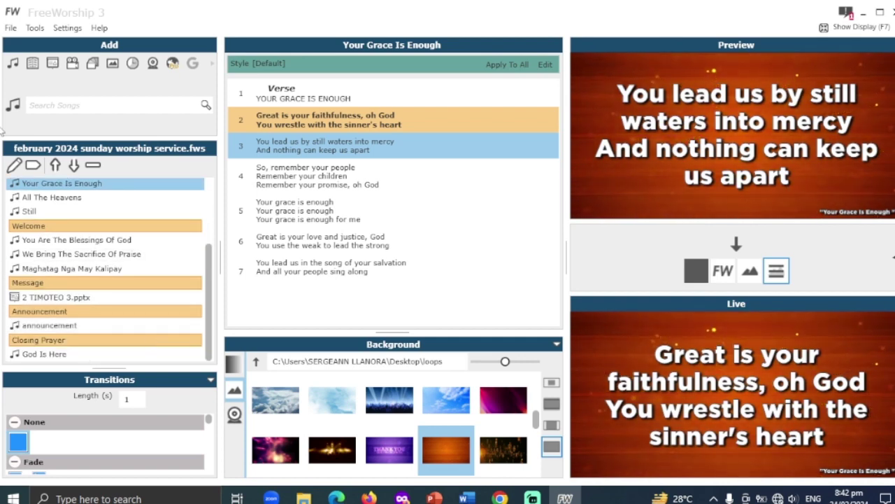
click(10, 28)
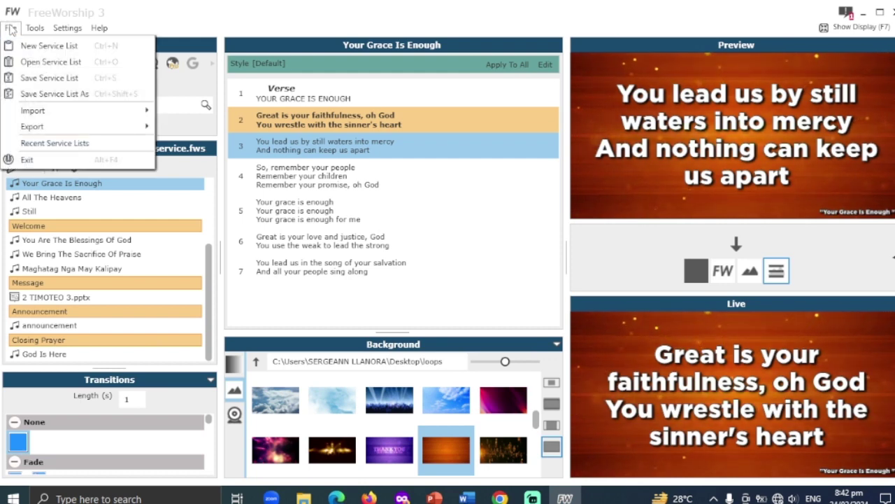